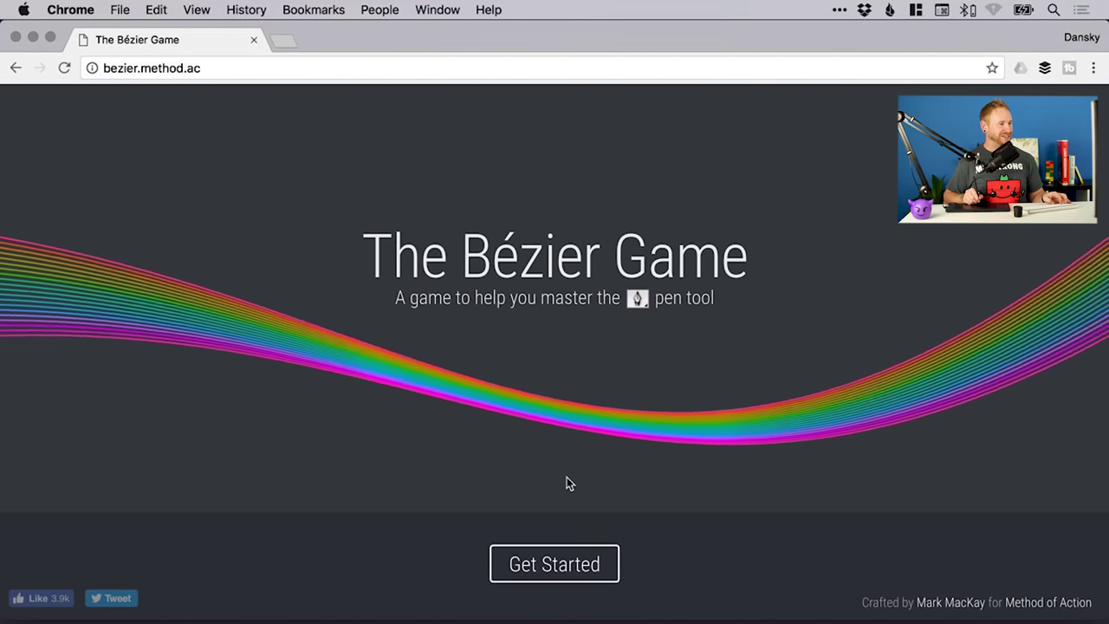
Start the game to bring up the first tutorial stage with its right-angled line
{"action": "left_click", "coordinate": [546, 563]}
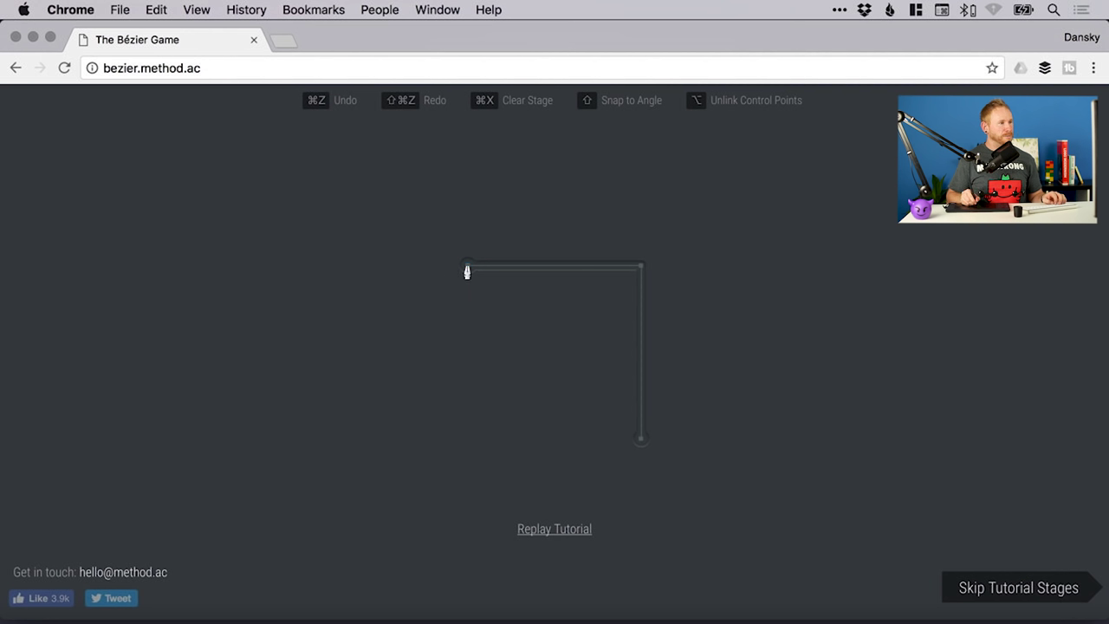
Trace the right-angled line with nodes at its start, its corner and its bottom end
{"action": "left_click", "coordinate": [467, 267]}
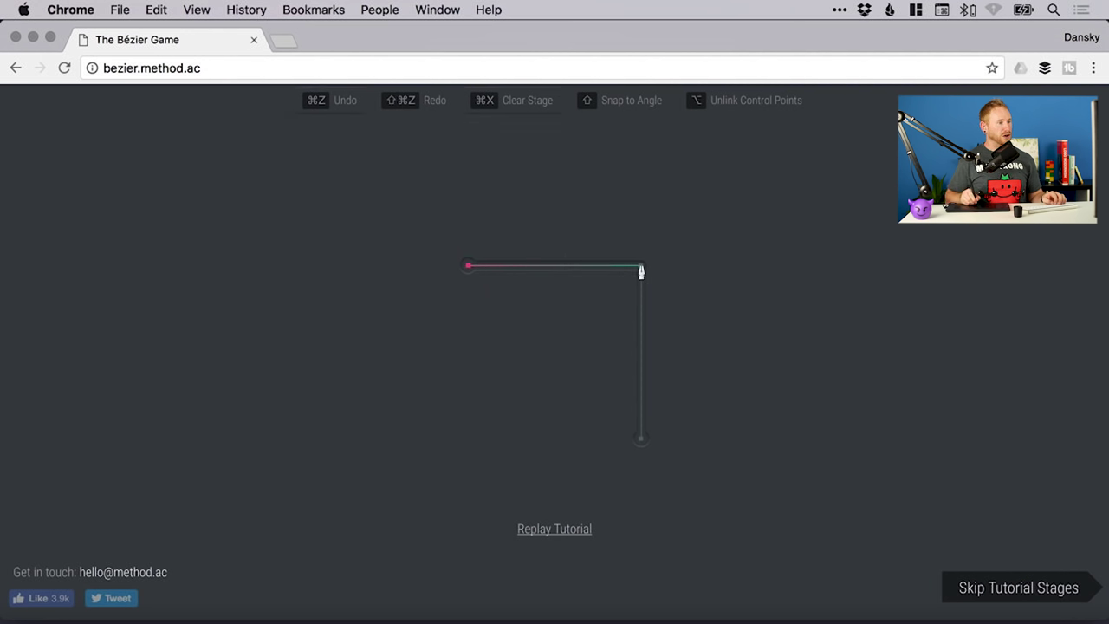
{"action": "left_click", "coordinate": [641, 271]}
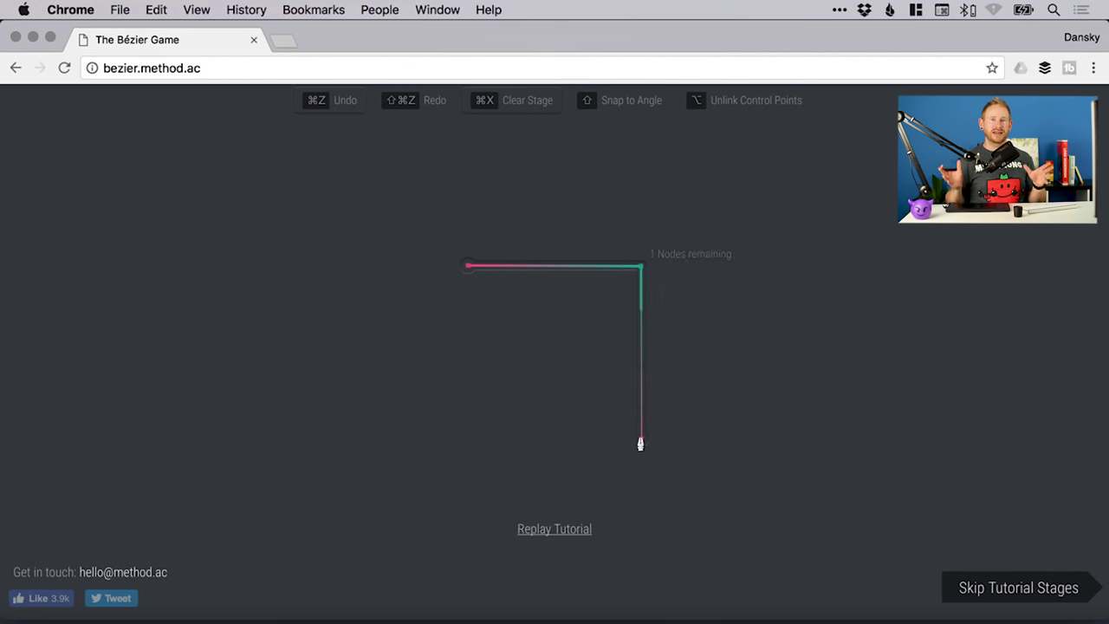
{"action": "left_click", "coordinate": [640, 444]}
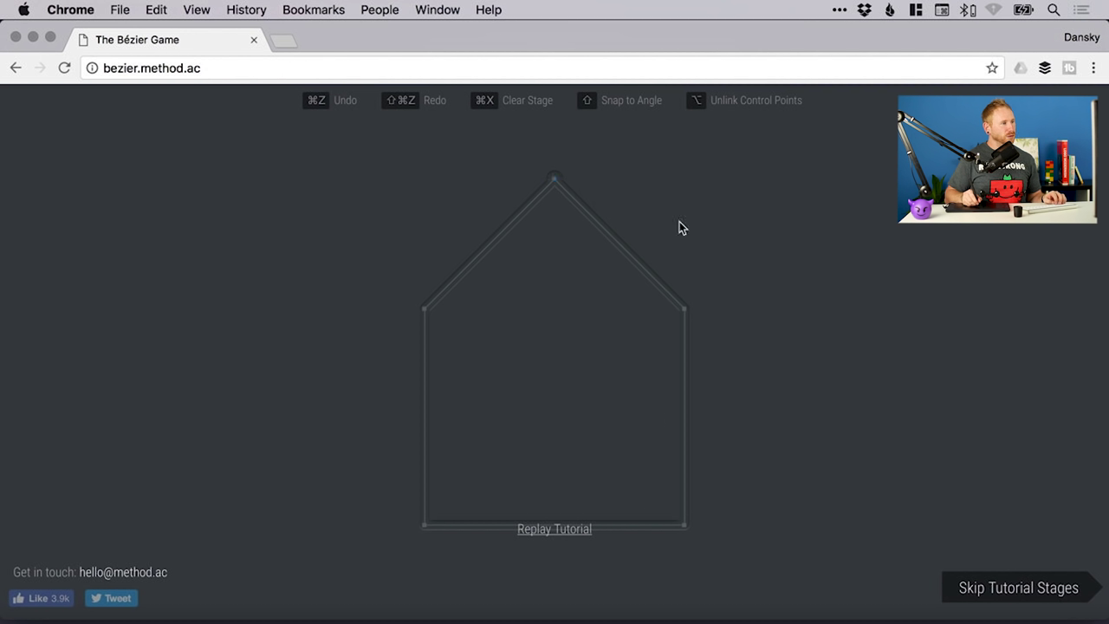
Trace the five-sided house from the roof peak around every corner, closing back at the peak
{"action": "left_click", "coordinate": [554, 179]}
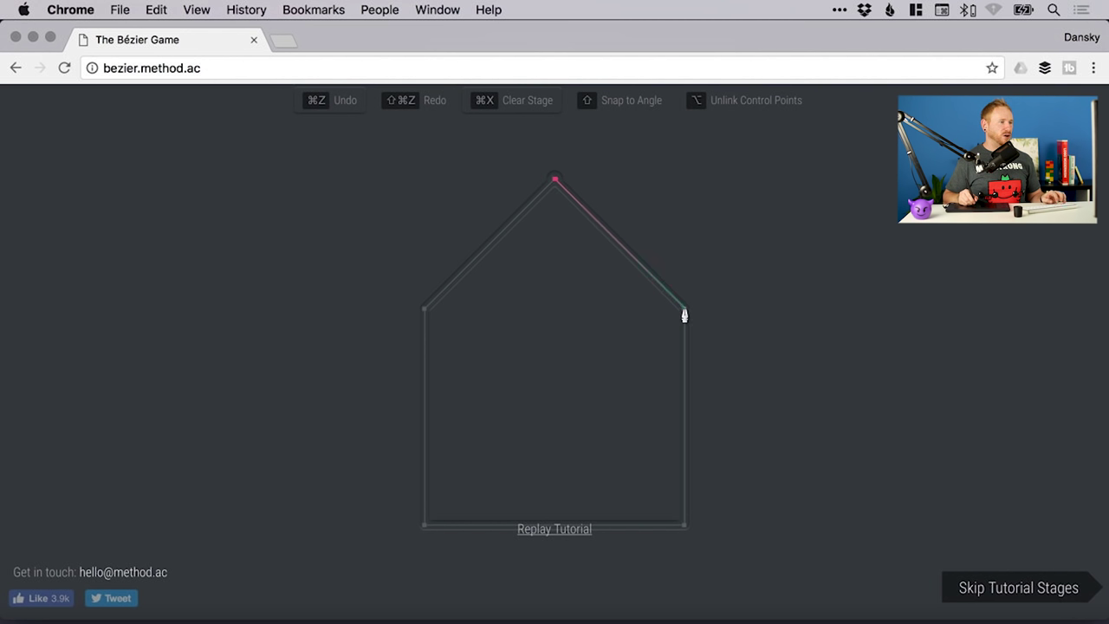
{"action": "left_click", "coordinate": [684, 310]}
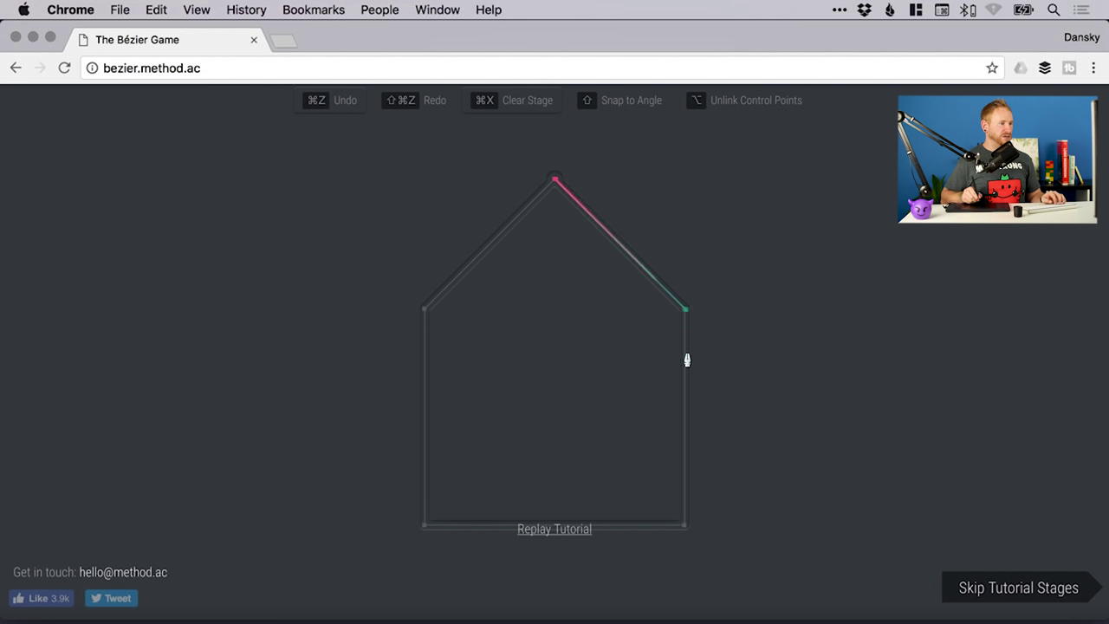
{"action": "left_click", "coordinate": [684, 523]}
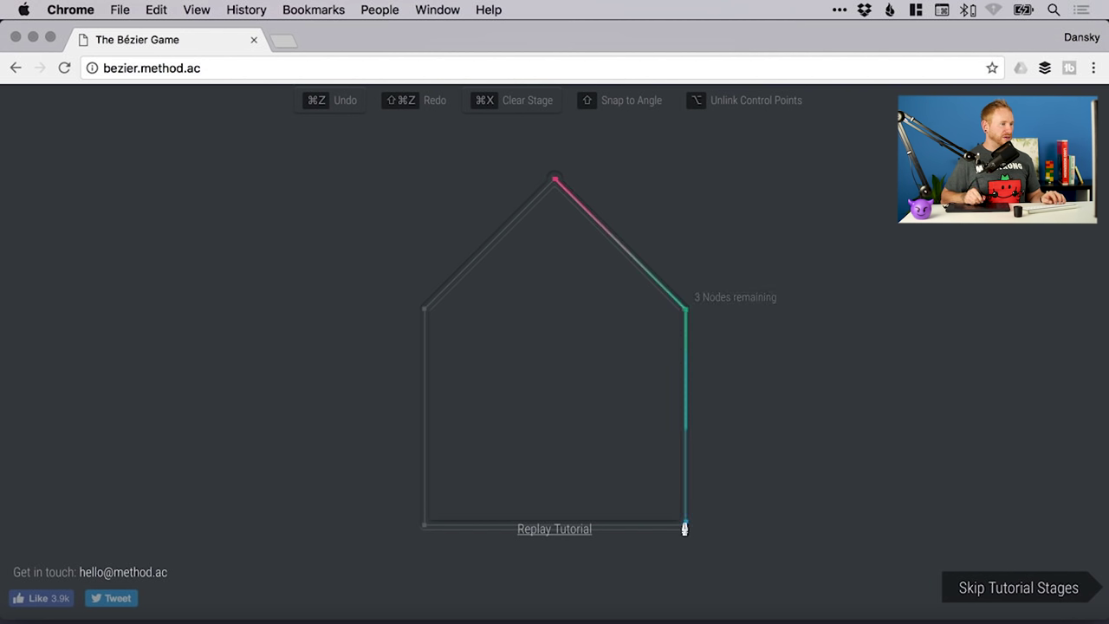
{"action": "left_click", "coordinate": [426, 524]}
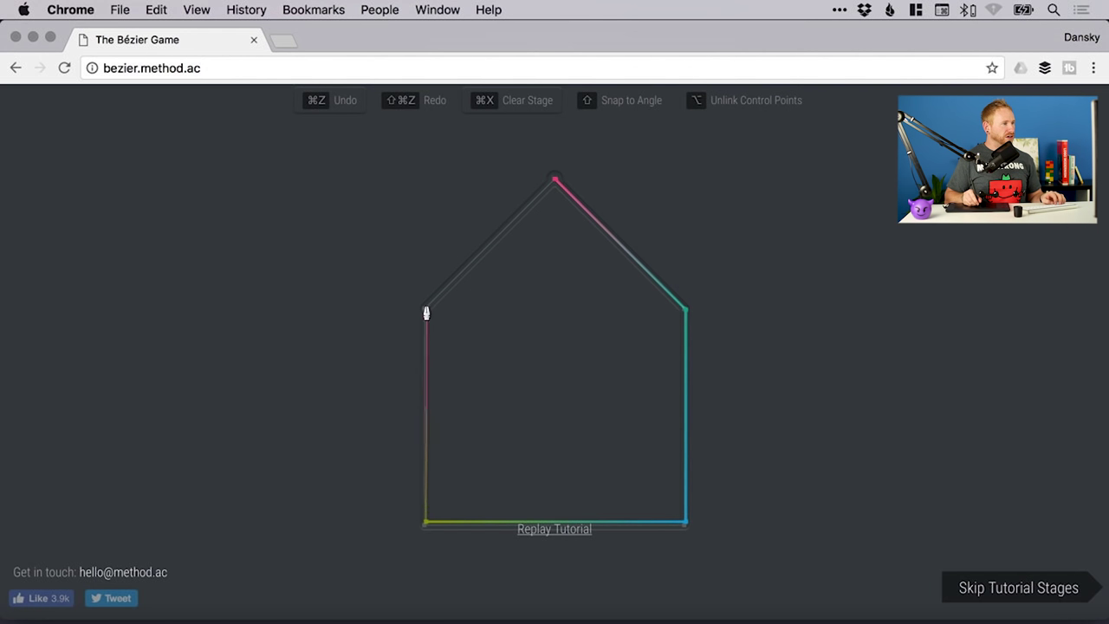
{"action": "left_click", "coordinate": [425, 309]}
{"action": "left_click", "coordinate": [554, 180]}
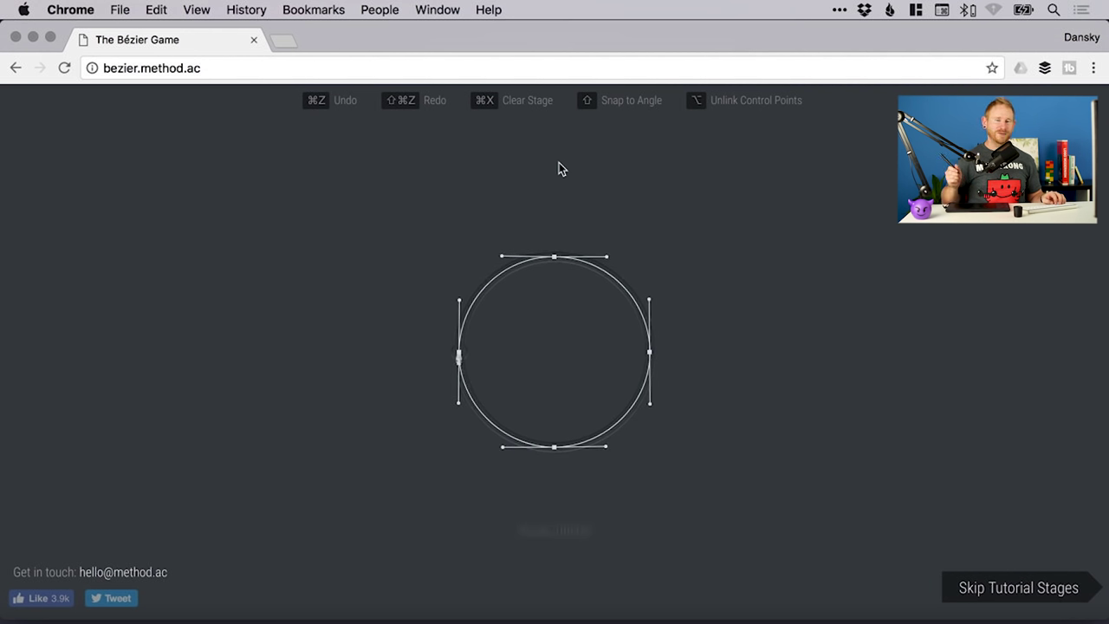
Trace the circle from its left point with smooth curved nodes at top and bottom, closing at the start
{"action": "left_click", "coordinate": [458, 354]}
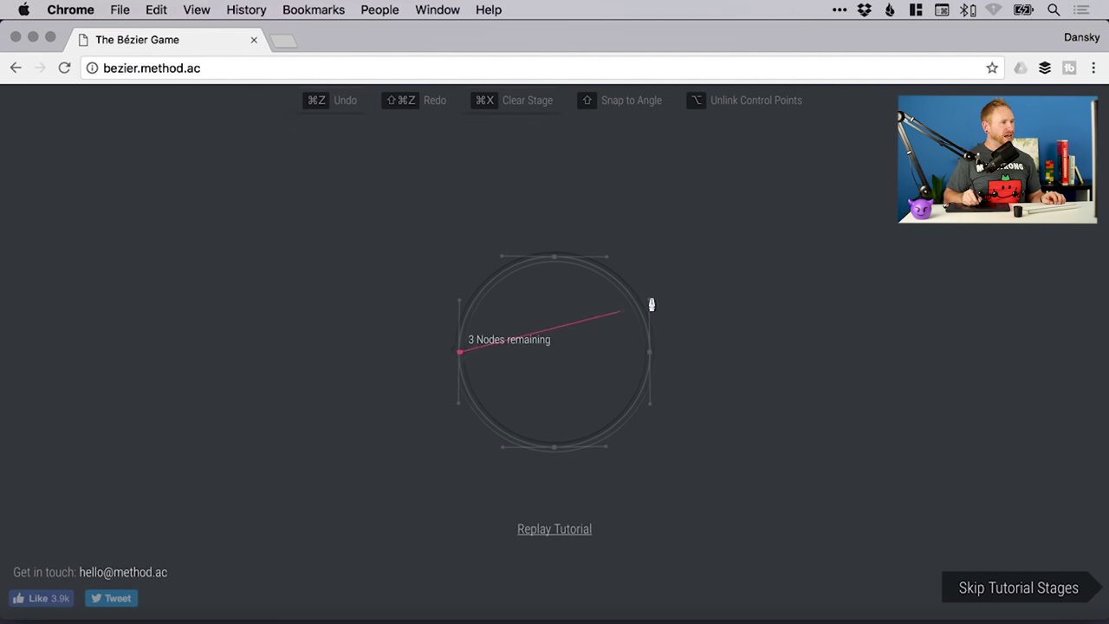
{"action": "key", "text": "super+z"}
{"action": "left_click", "coordinate": [560, 259]}
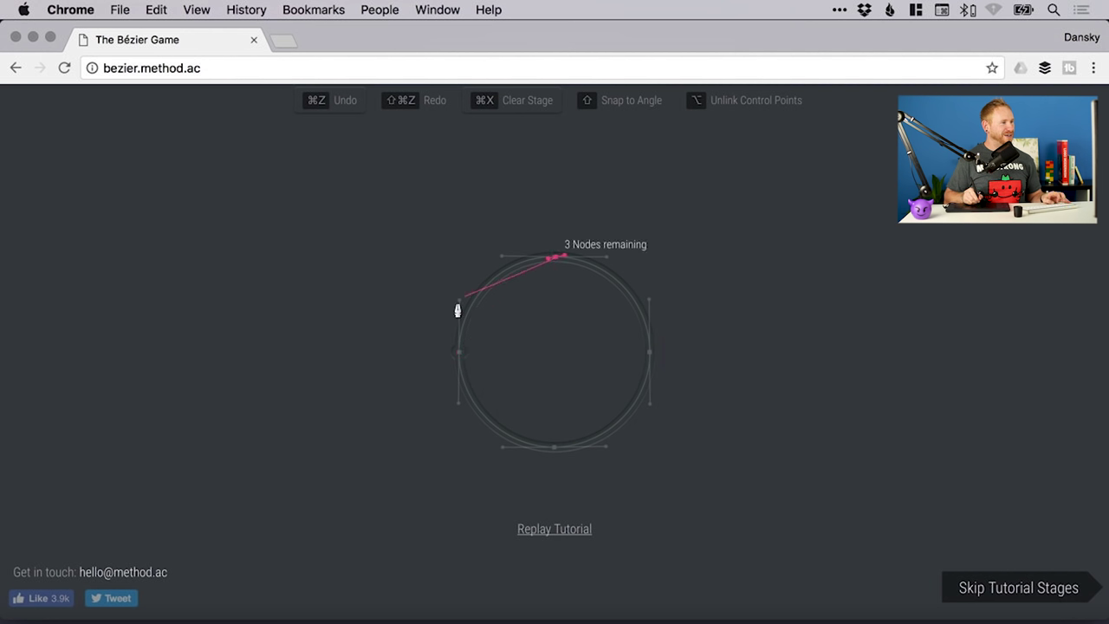
{"action": "key", "text": "super+z"}
{"action": "left_click", "coordinate": [459, 353]}
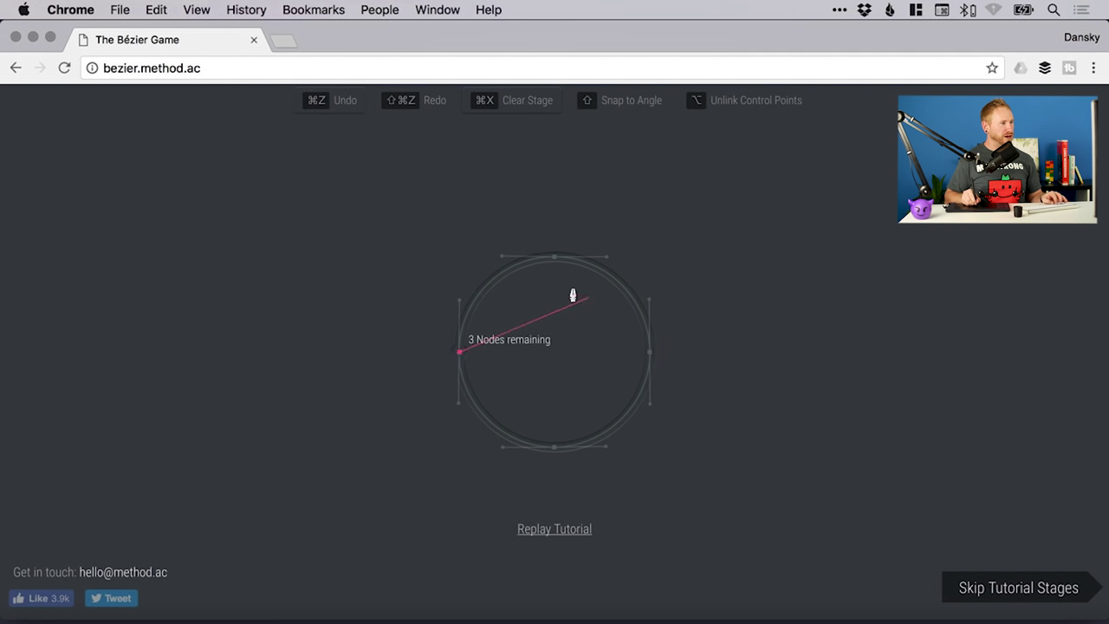
{"action": "left_click_drag", "start_coordinate": [555, 257], "coordinate": [646, 253]}
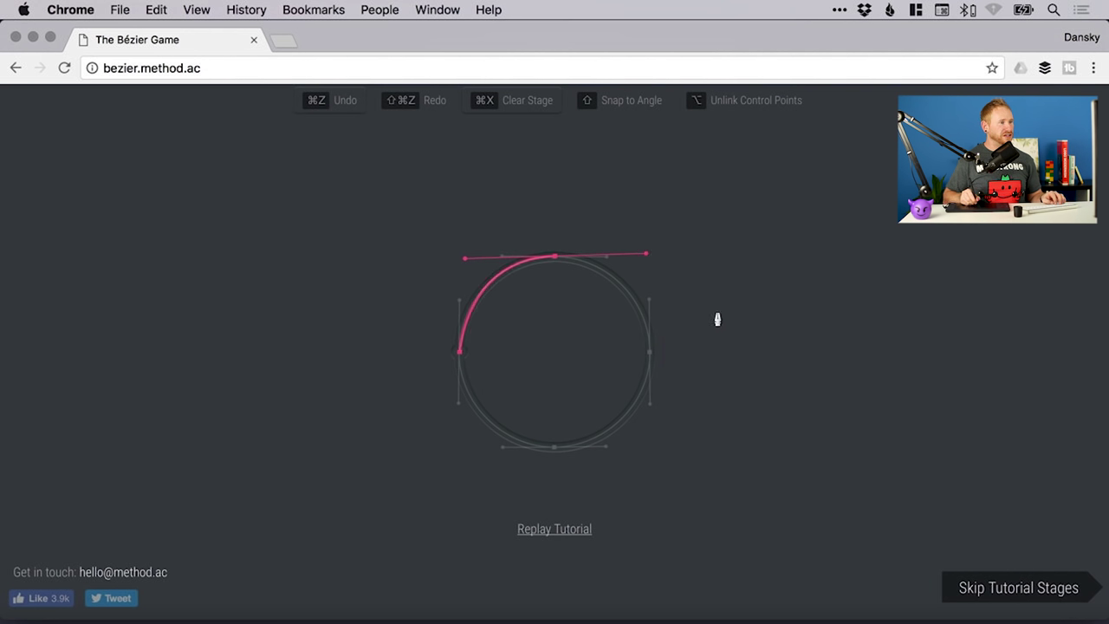
{"action": "left_click", "coordinate": [650, 353]}
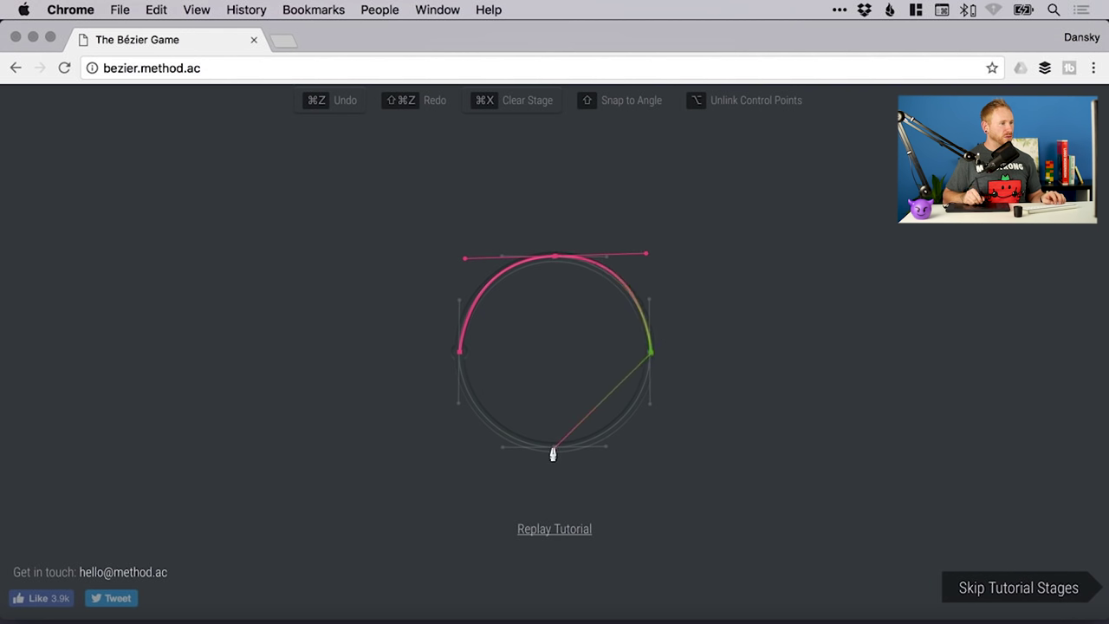
{"action": "left_click_drag", "start_coordinate": [554, 450], "coordinate": [466, 451]}
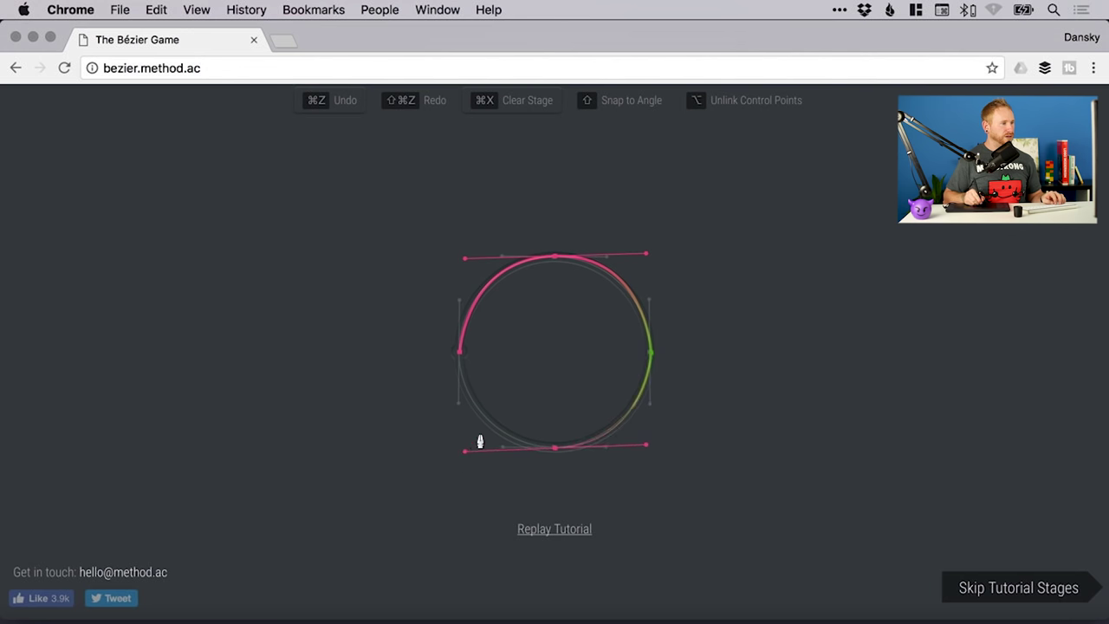
{"action": "left_click", "coordinate": [457, 357]}
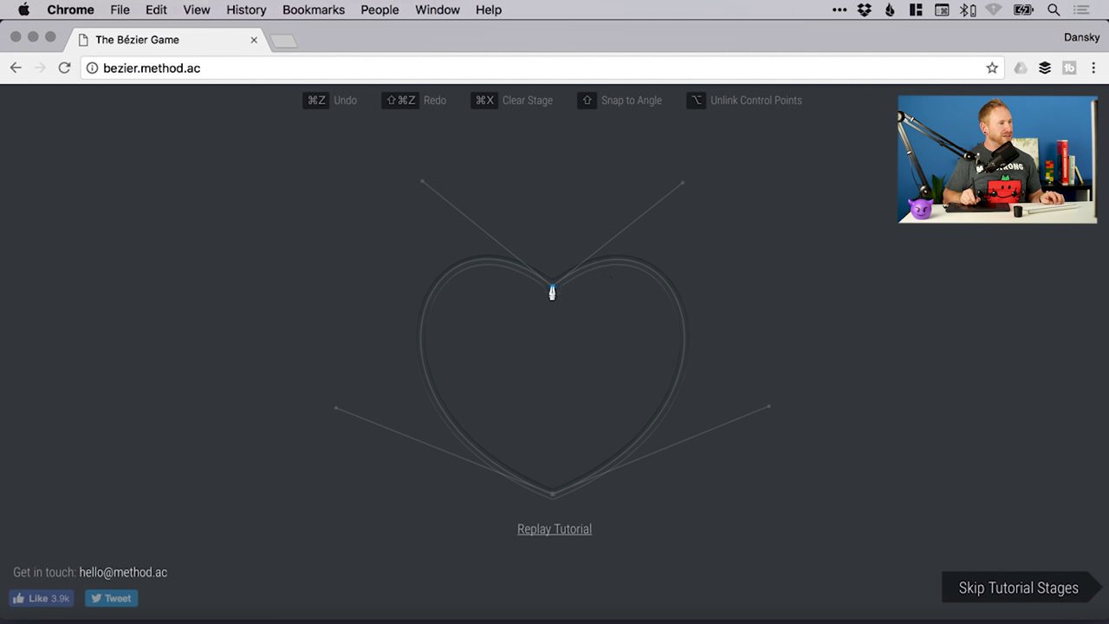
Start the heart at its top notch with split handles and curve its right side to the bottom point
{"action": "left_click_drag", "start_coordinate": [553, 291], "coordinate": [683, 397]}
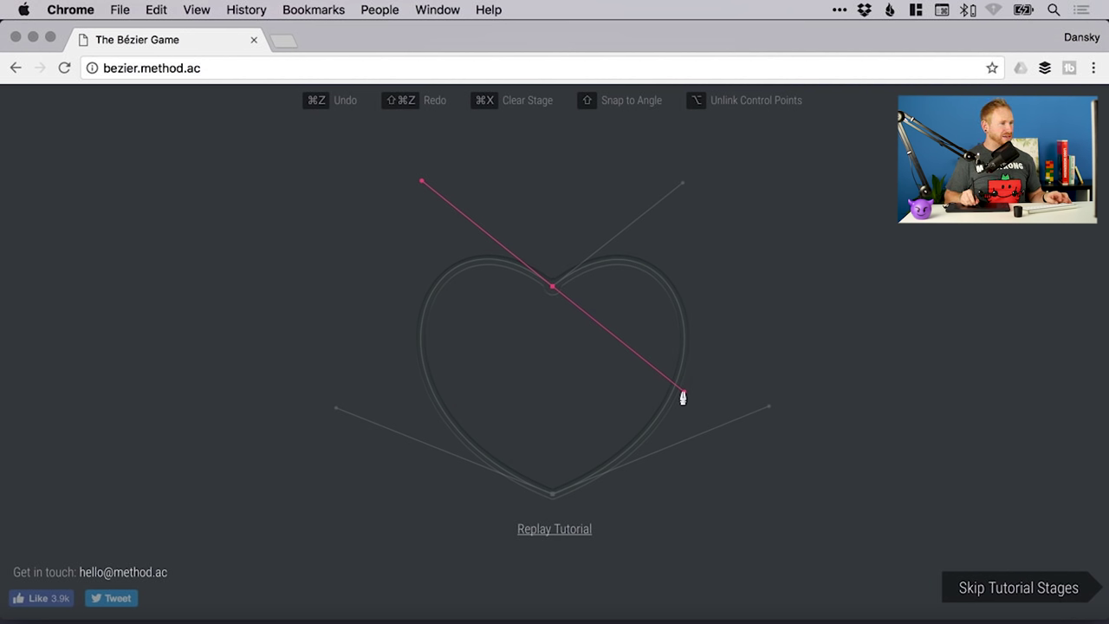
{"action": "left_click_drag", "start_coordinate": [683, 394], "coordinate": [682, 187]}
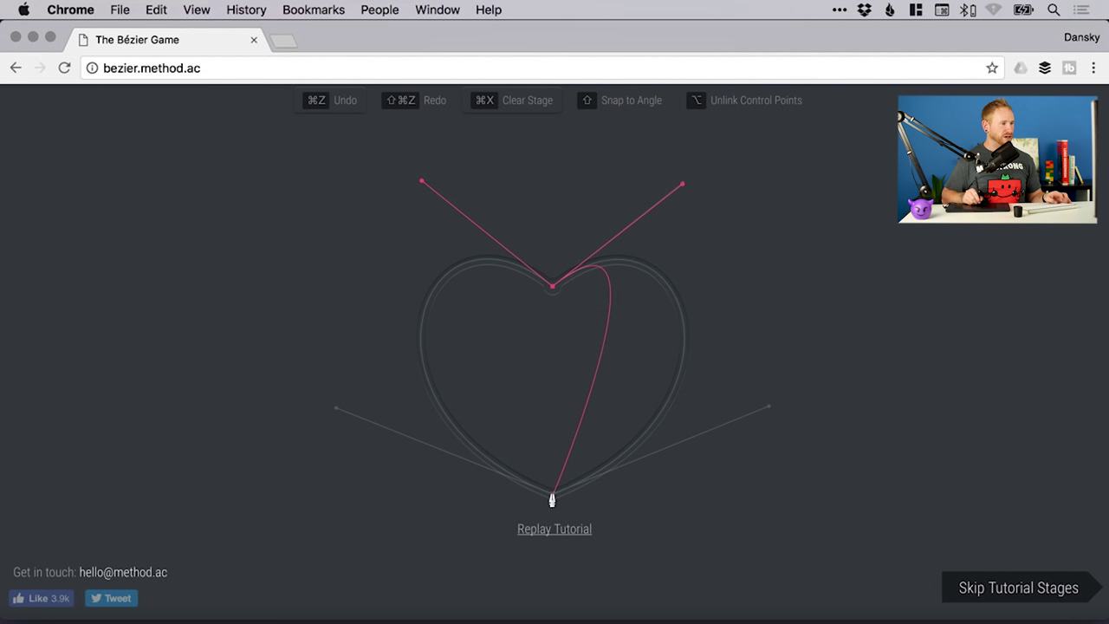
{"action": "left_click_drag", "start_coordinate": [551, 500], "coordinate": [336, 413]}
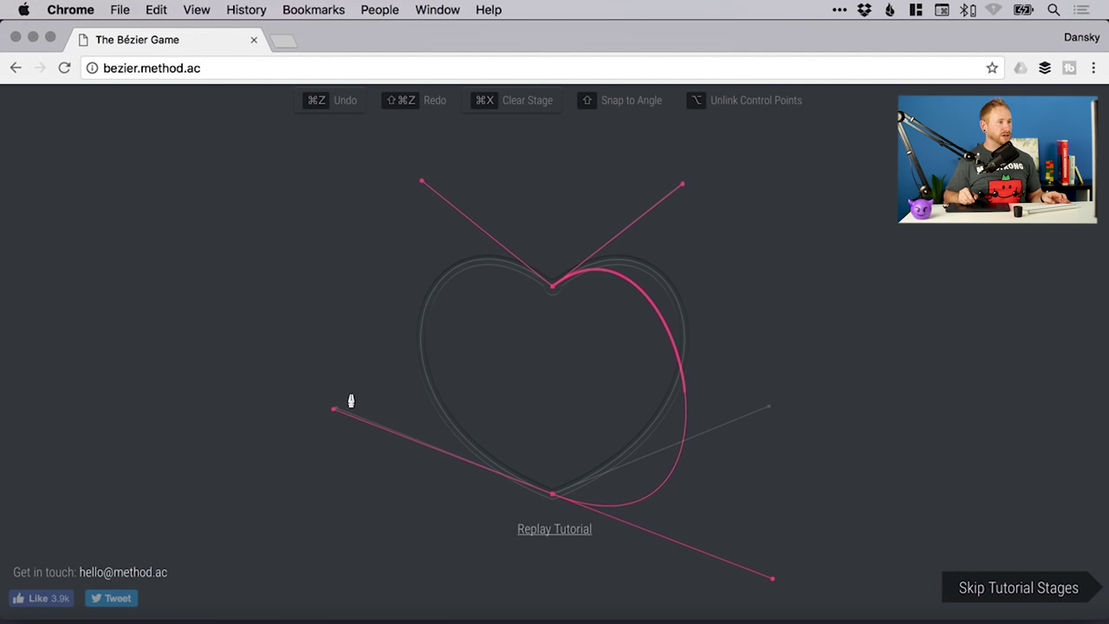
Redraw the heart's curved bottom node and close the outline at its top node
{"action": "left_click", "coordinate": [552, 286]}
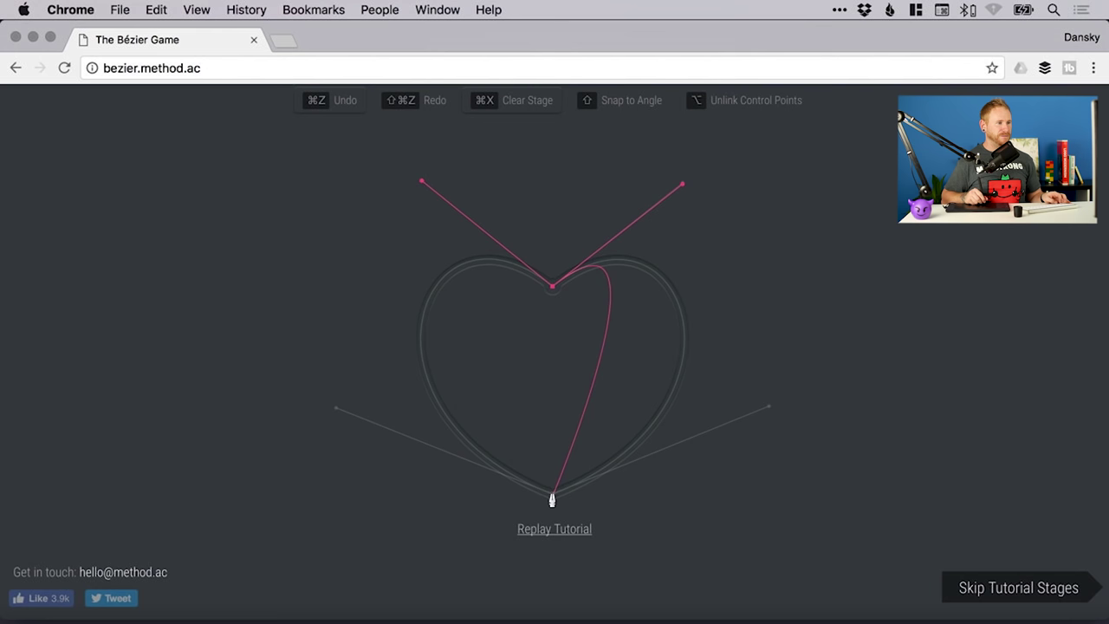
{"action": "left_click_drag", "start_coordinate": [552, 500], "coordinate": [336, 411]}
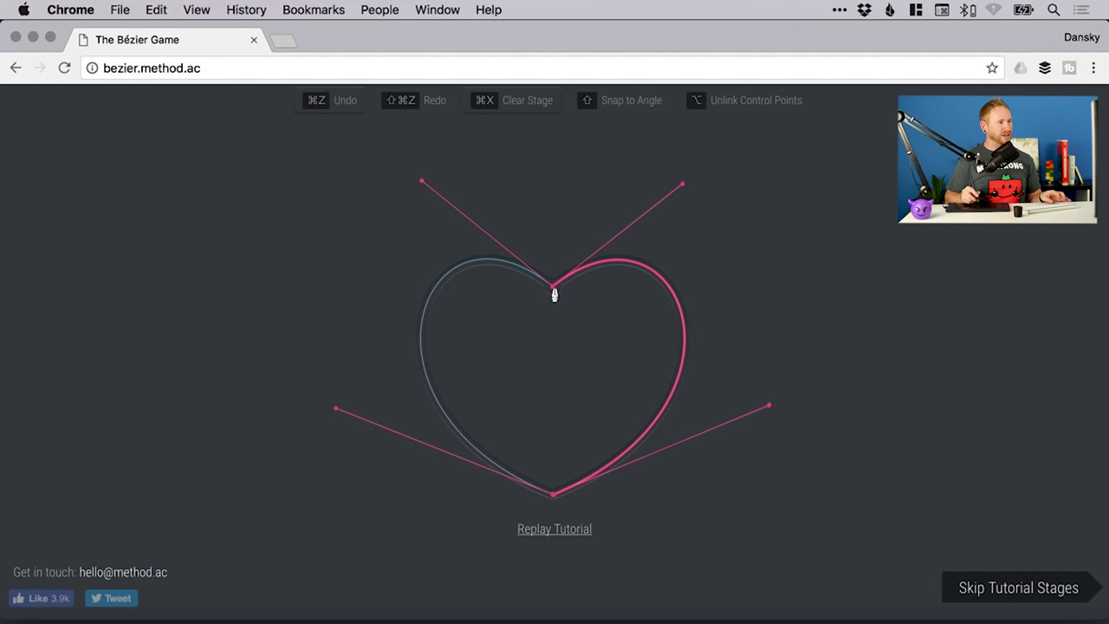
{"action": "left_click", "coordinate": [555, 294]}
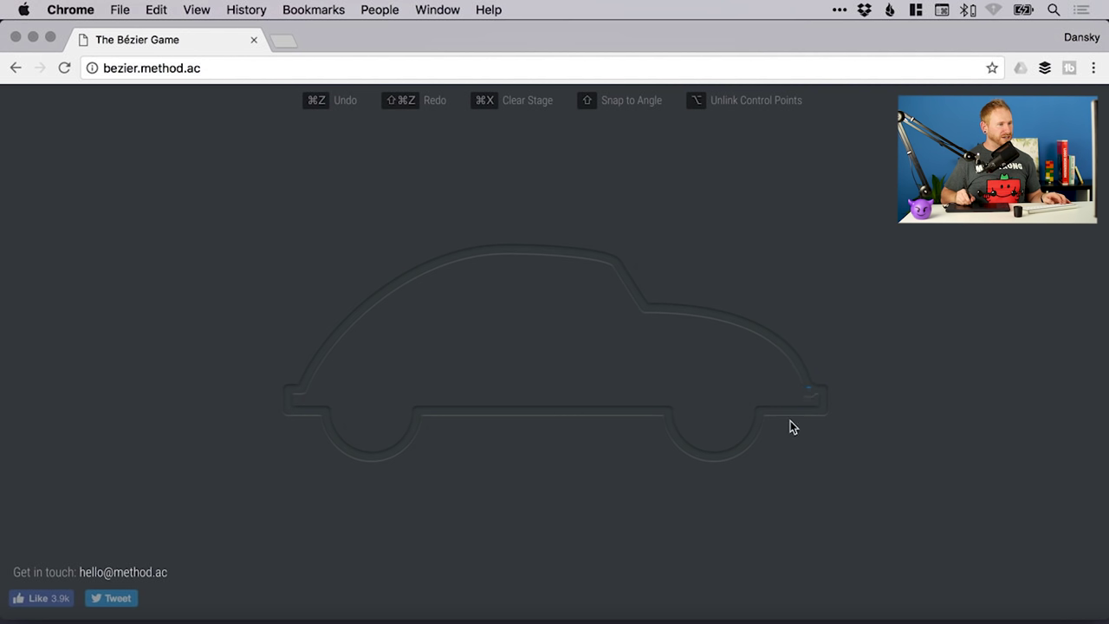
Trace the car from its right end past both wheel arches, then curve the roof and fix its rear corner
{"action": "left_click", "coordinate": [809, 389]}
{"action": "left_click_drag", "start_coordinate": [822, 411], "coordinate": [818, 415]}
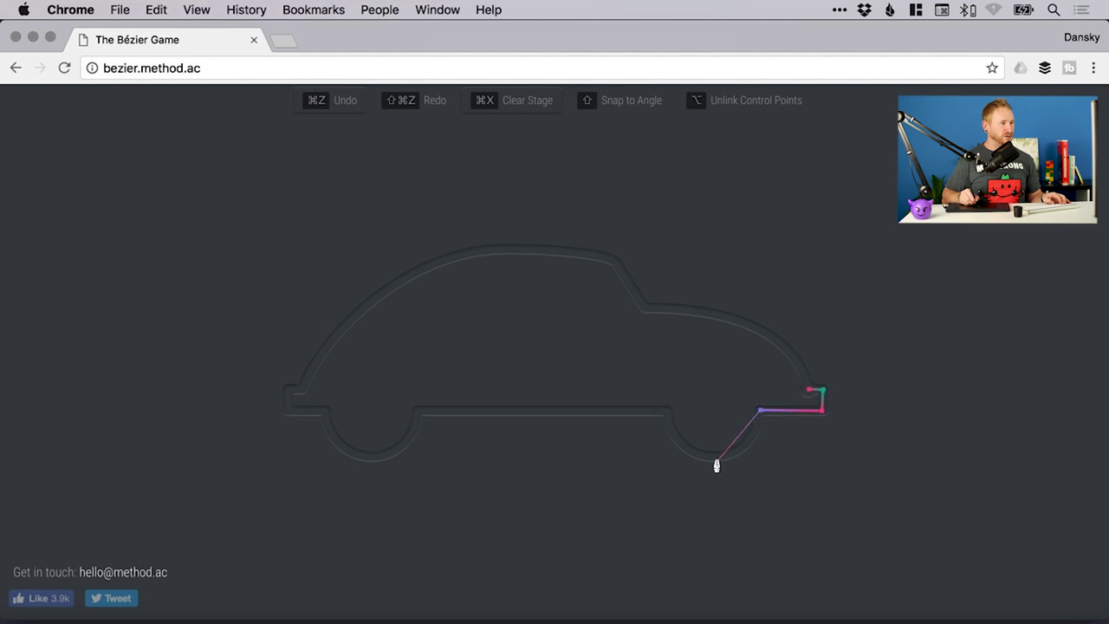
{"action": "left_click_drag", "start_coordinate": [713, 456], "coordinate": [673, 455]}
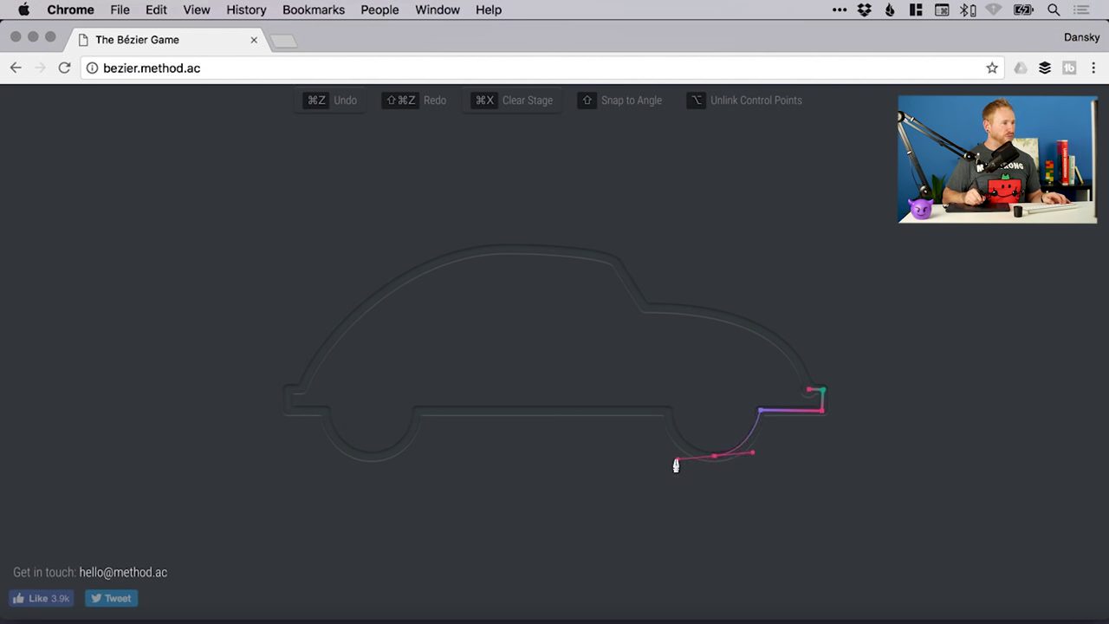
{"action": "left_click", "coordinate": [669, 411]}
{"action": "left_click", "coordinate": [419, 411]}
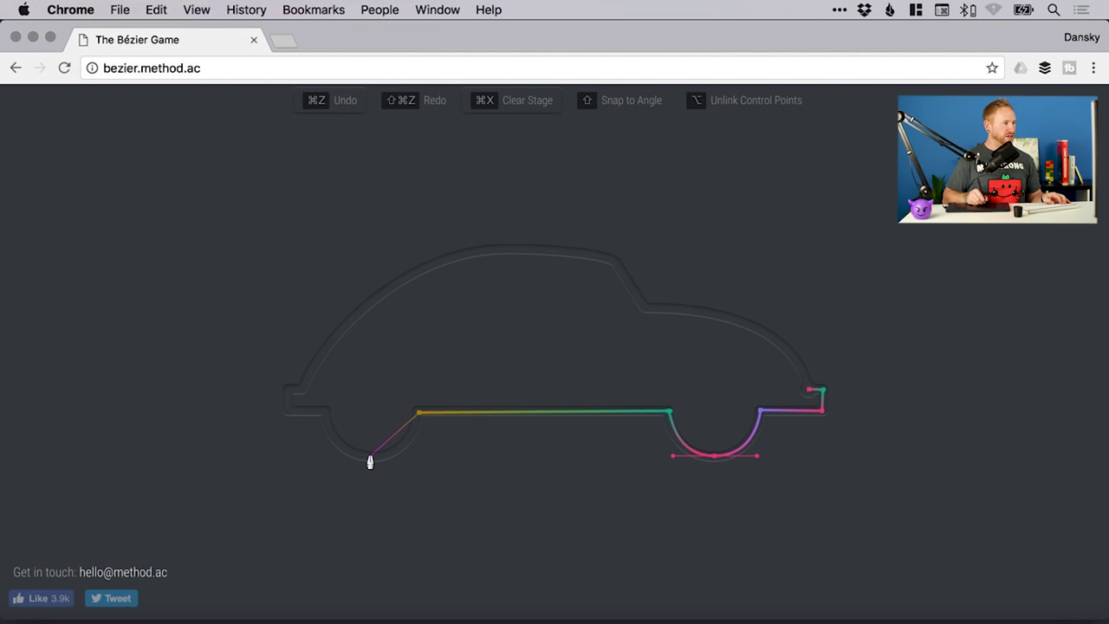
{"action": "left_click", "coordinate": [326, 413]}
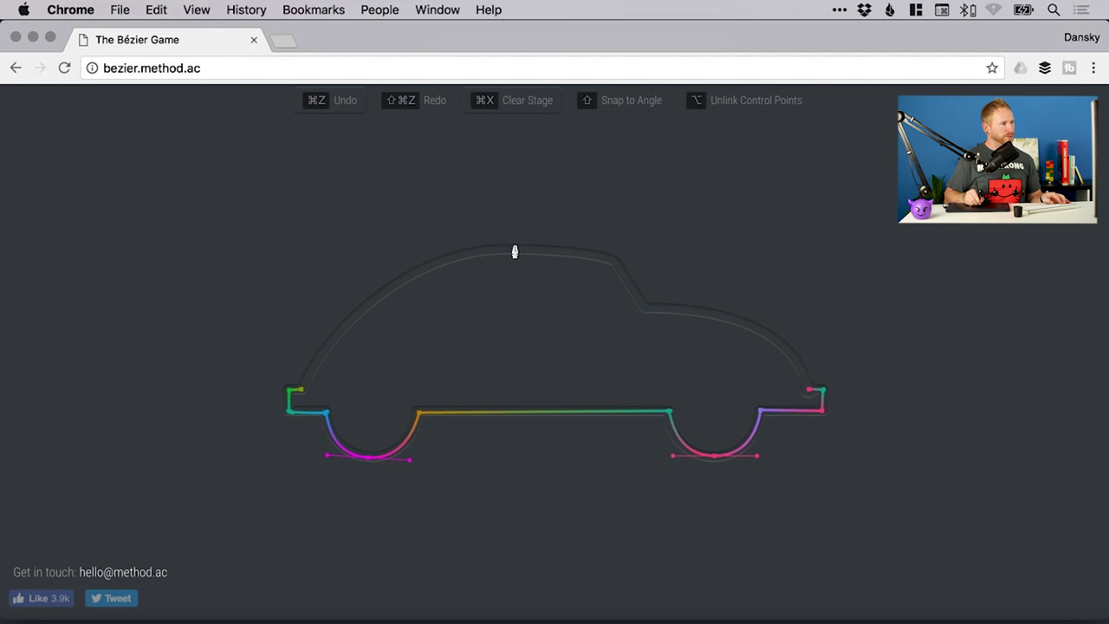
{"action": "left_click_drag", "start_coordinate": [487, 250], "coordinate": [607, 250]}
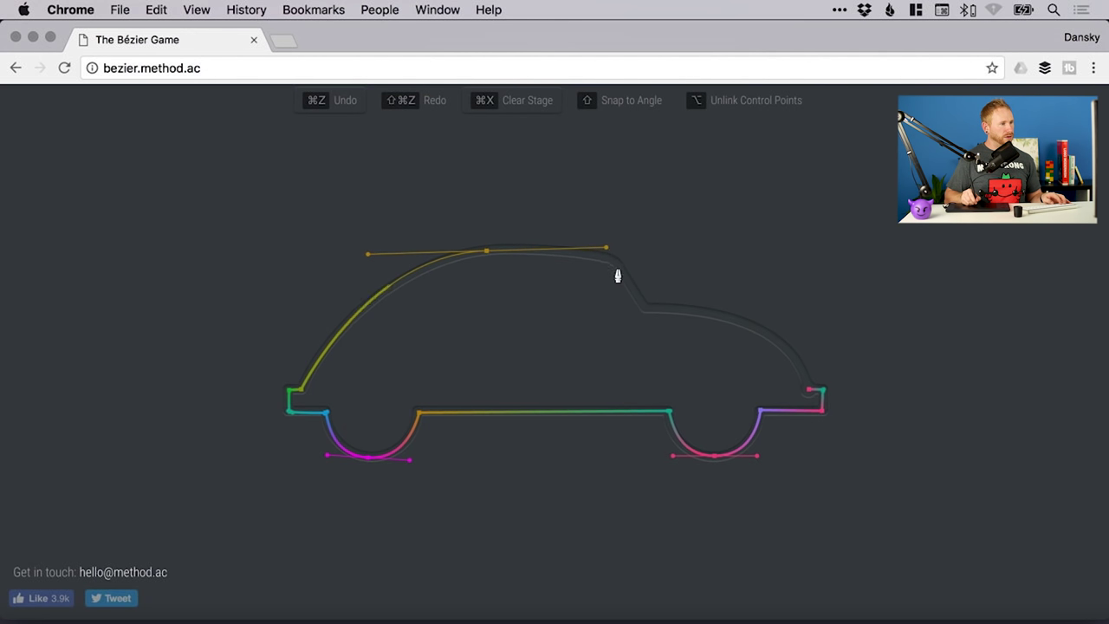
{"action": "left_click", "coordinate": [614, 263]}
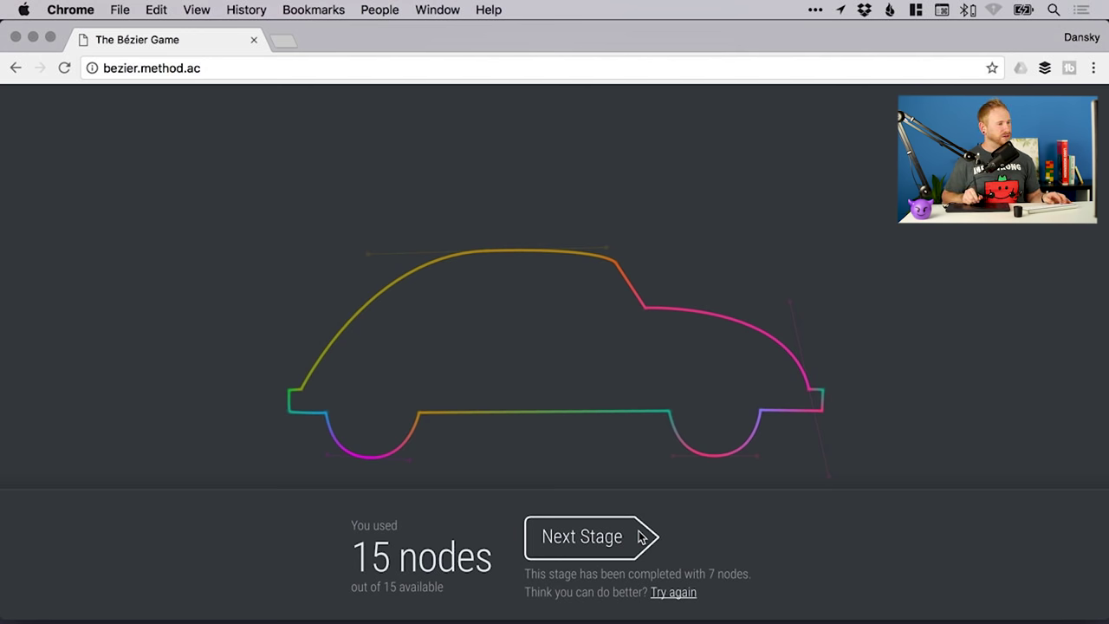
Move to the airplane stage and trace its whole outline using all 12 nodes, closing at the start point
{"action": "left_click", "coordinate": [581, 541]}
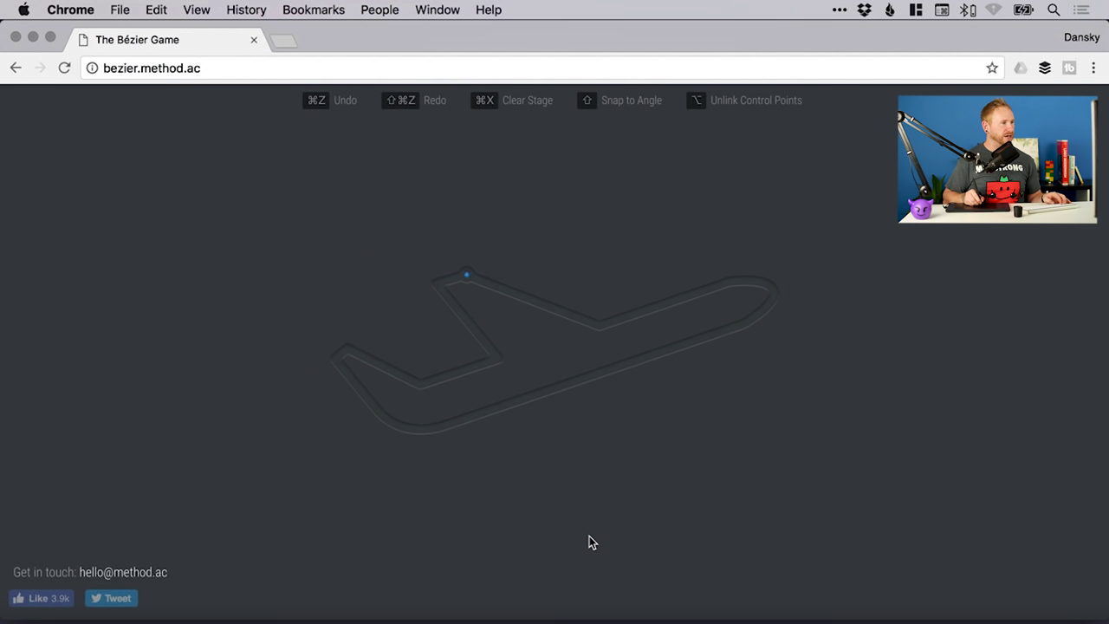
{"action": "left_click", "coordinate": [466, 277]}
{"action": "left_click", "coordinate": [600, 326]}
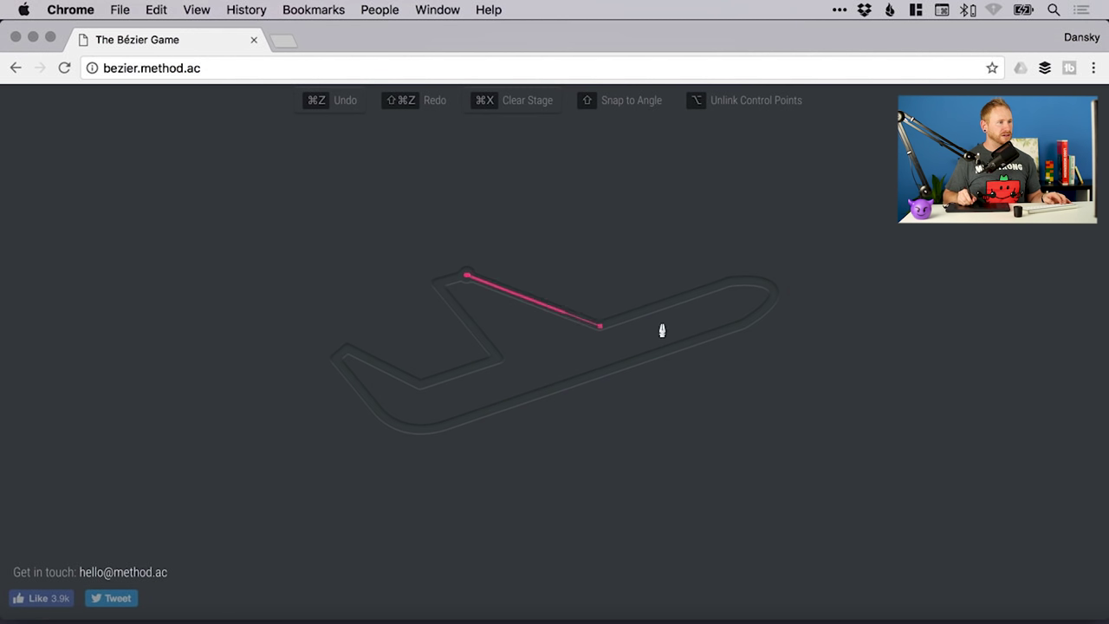
{"action": "left_click_drag", "start_coordinate": [758, 289], "coordinate": [778, 305]}
{"action": "left_click", "coordinate": [741, 326]}
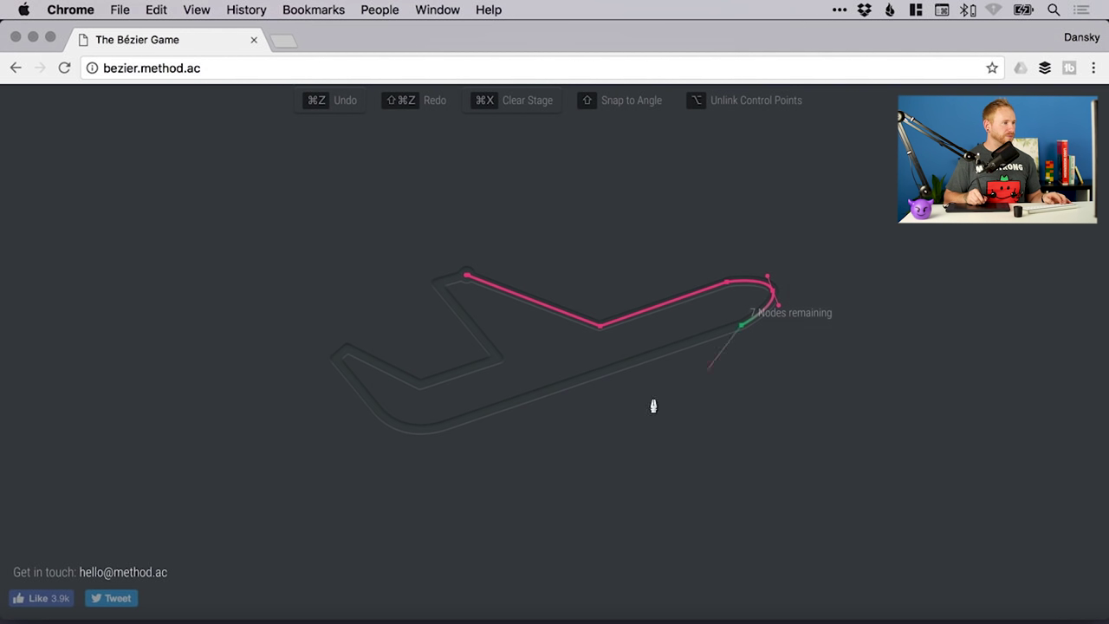
{"action": "left_click", "coordinate": [449, 424]}
{"action": "left_click_drag", "start_coordinate": [372, 403], "coordinate": [337, 364]}
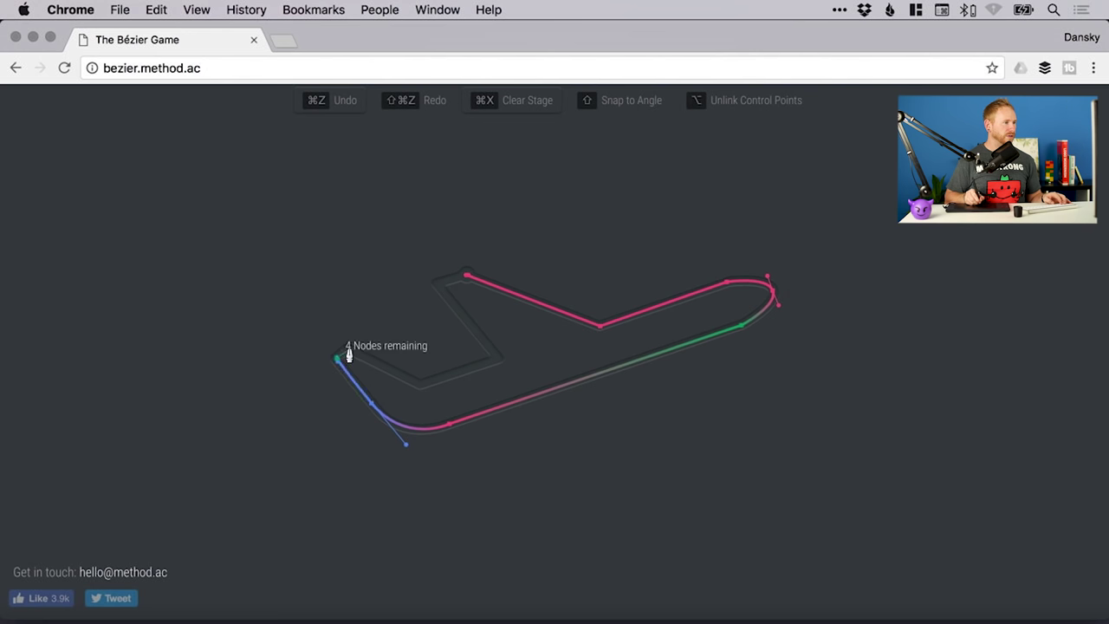
{"action": "left_click", "coordinate": [498, 358]}
{"action": "left_click", "coordinate": [442, 284]}
{"action": "left_click", "coordinate": [468, 277]}
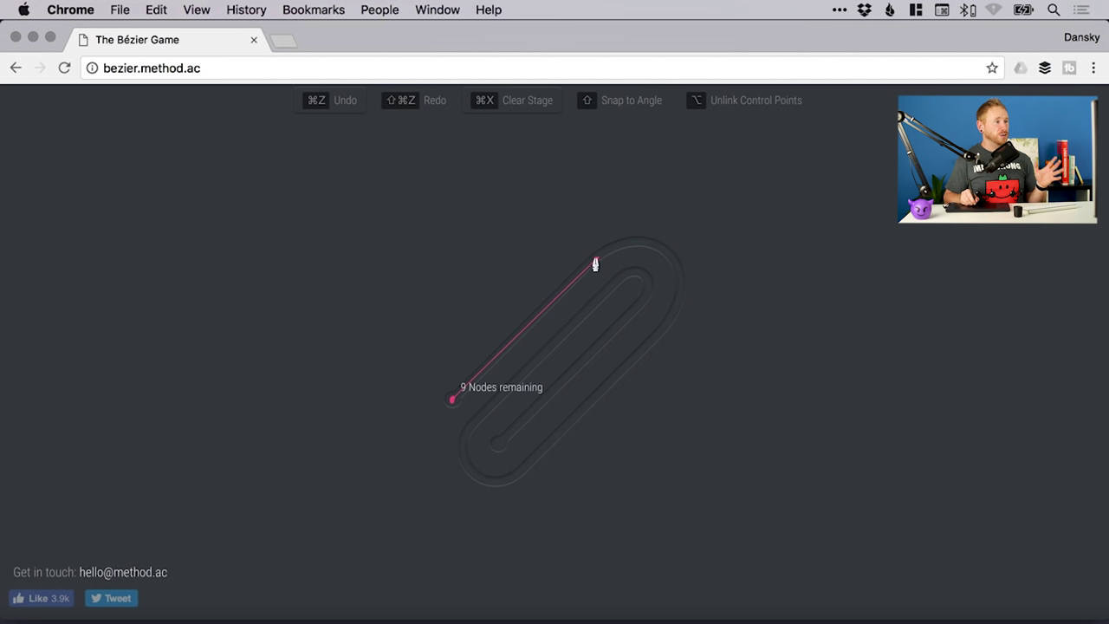
Trace the paper clip around its top, bottom and inner bends to its inner end, then advance stages
{"action": "left_click", "coordinate": [597, 257]}
{"action": "left_click_drag", "start_coordinate": [672, 257], "coordinate": [706, 293]}
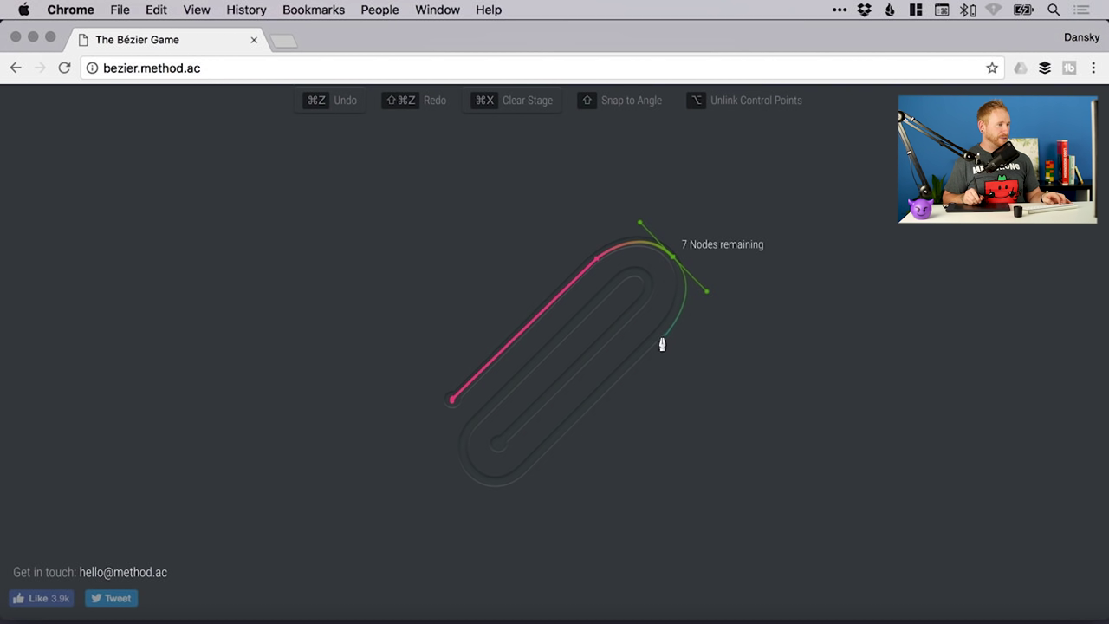
{"action": "left_click", "coordinate": [655, 338]}
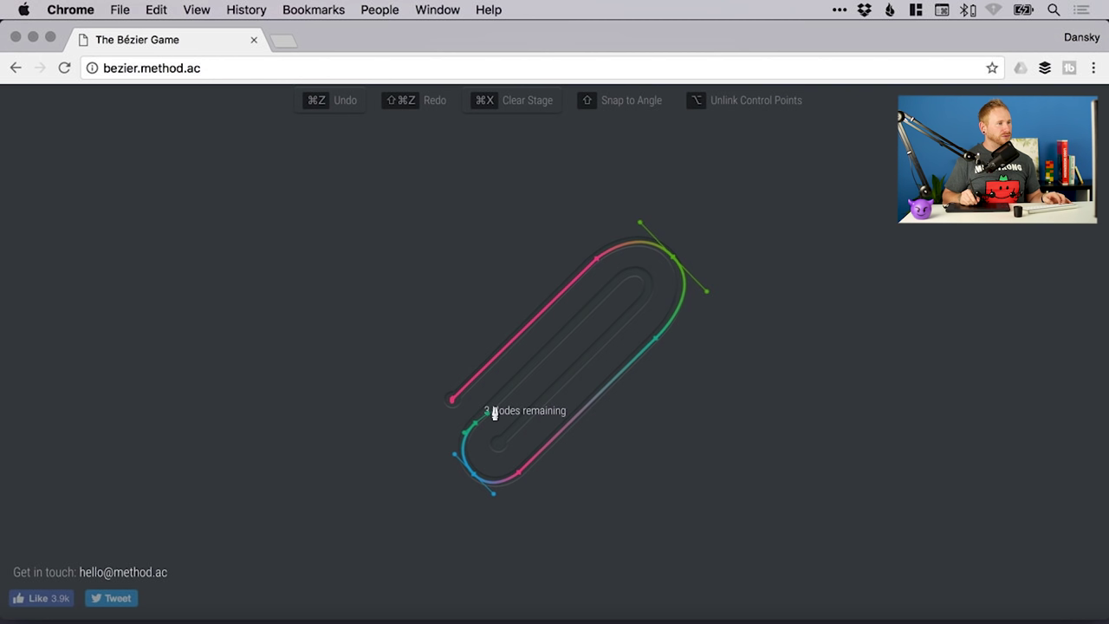
{"action": "left_click", "coordinate": [621, 278]}
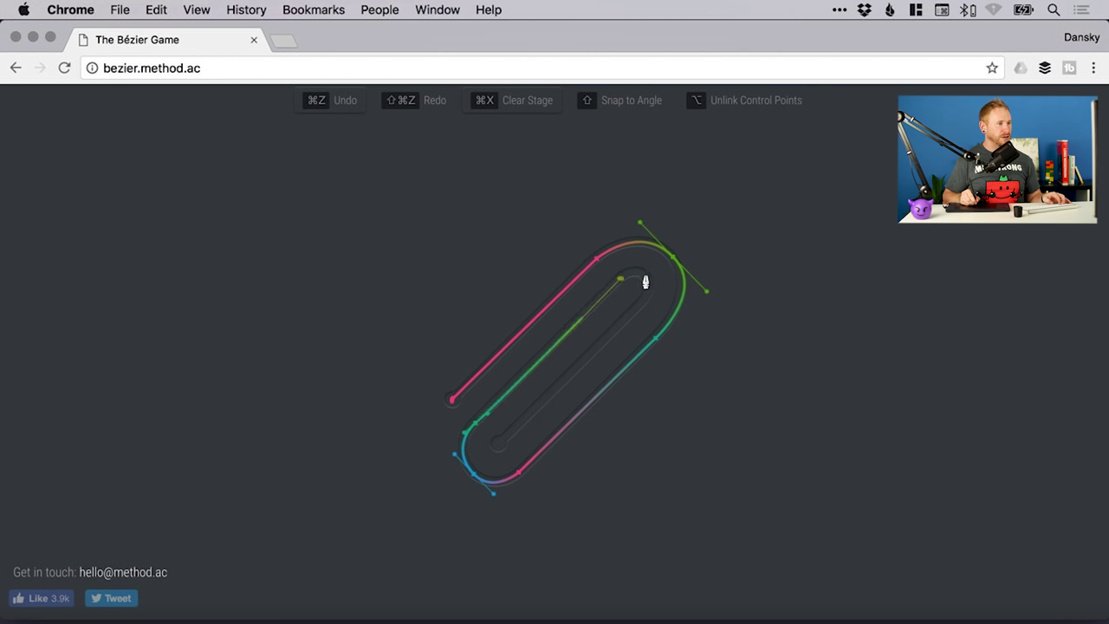
{"action": "left_click", "coordinate": [646, 277]}
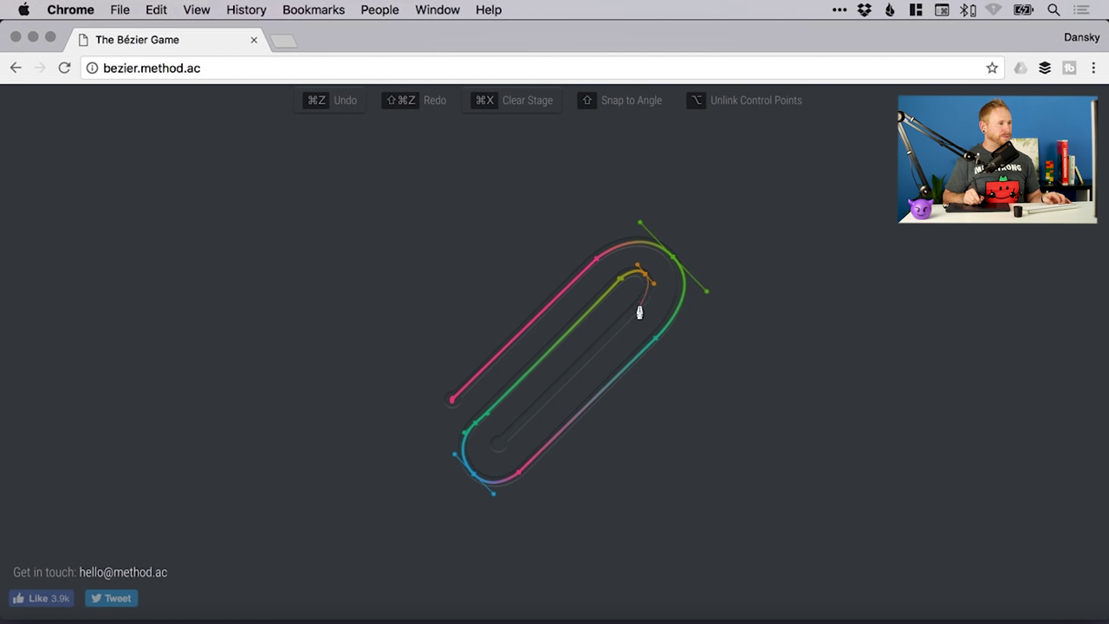
{"action": "left_click", "coordinate": [497, 445]}
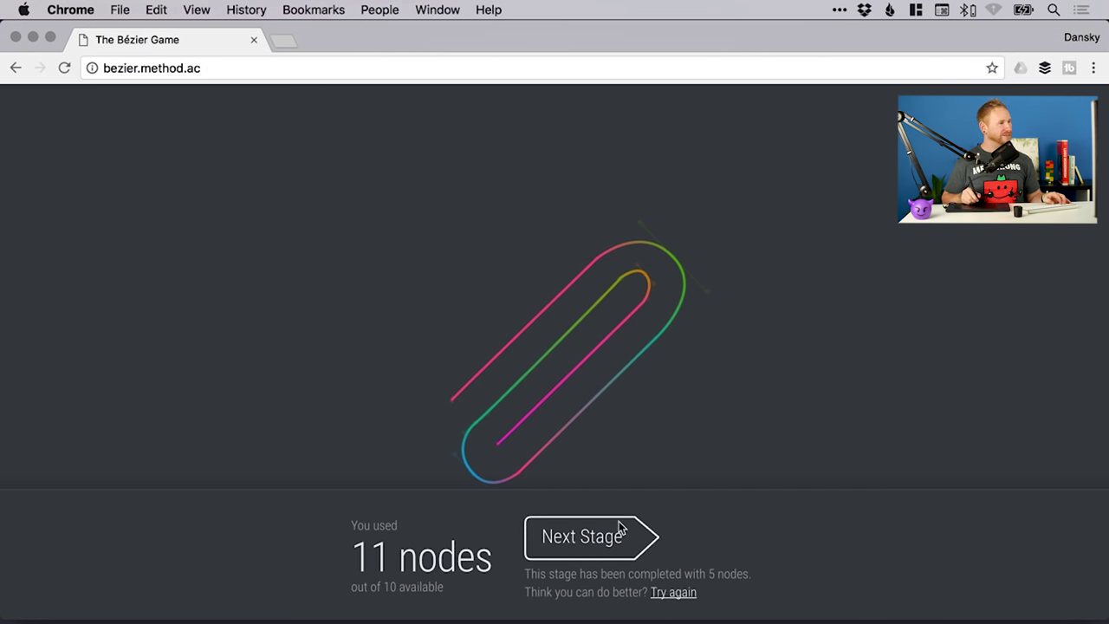
{"action": "left_click", "coordinate": [579, 537]}
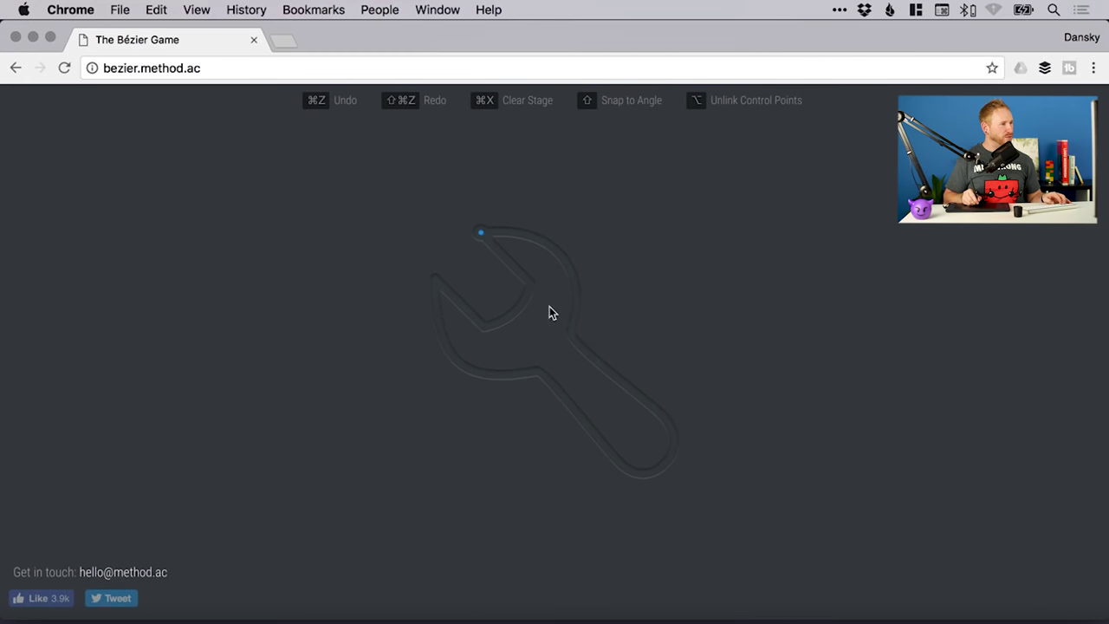
Trace the wrench from its top tip through a curved middle node and around the handle's rounded end
{"action": "left_click", "coordinate": [481, 233]}
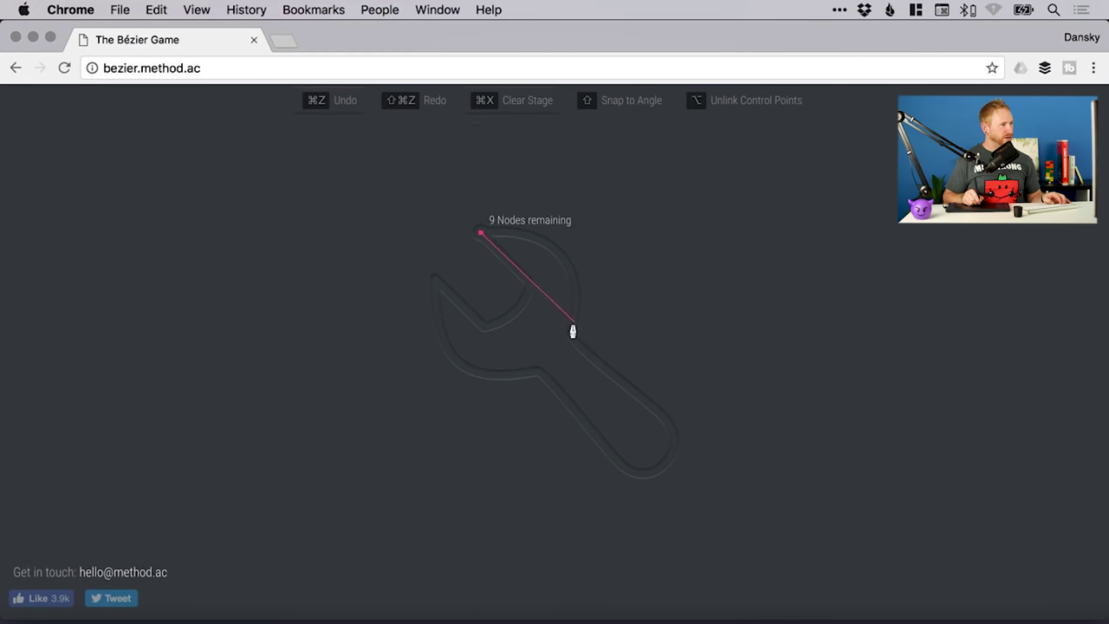
{"action": "left_click_drag", "start_coordinate": [571, 338], "coordinate": [544, 447]}
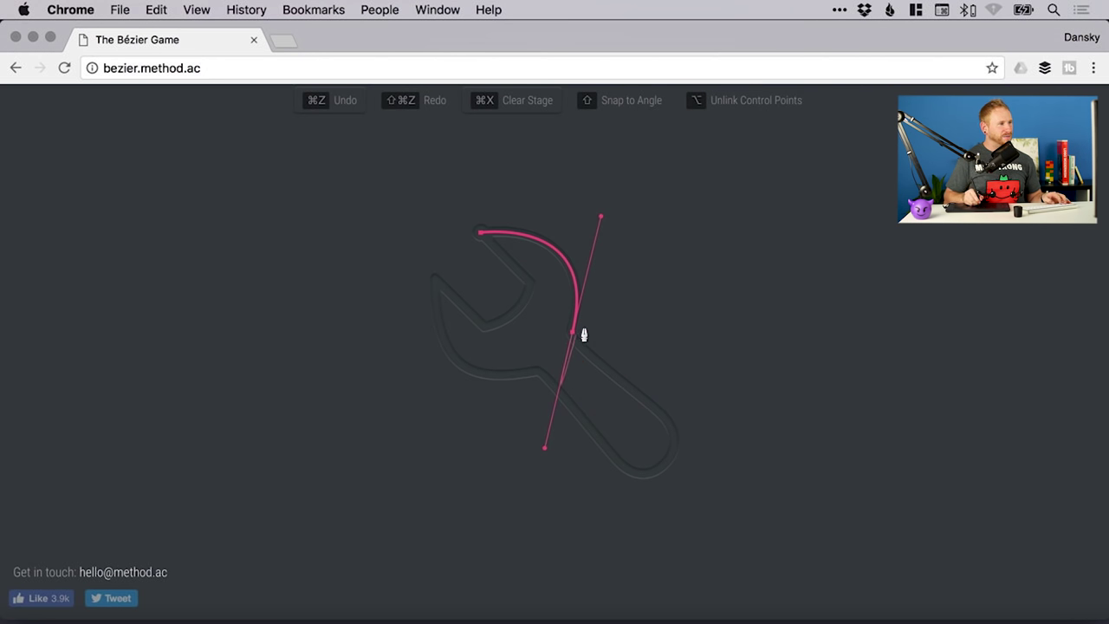
{"action": "key", "text": "super+z"}
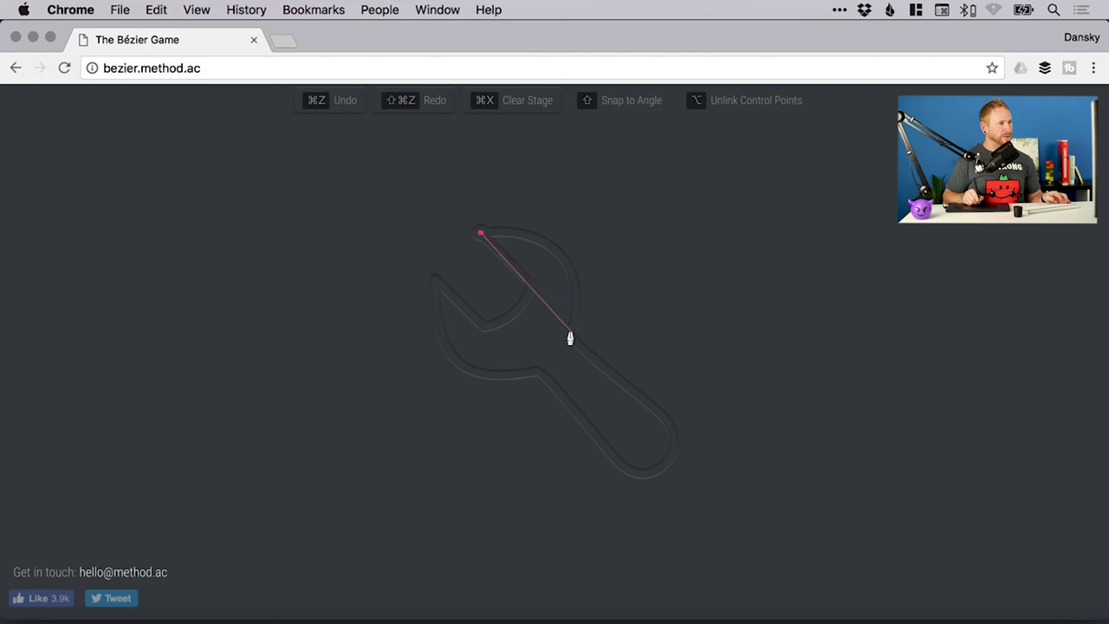
{"action": "left_click_drag", "start_coordinate": [571, 335], "coordinate": [542, 459]}
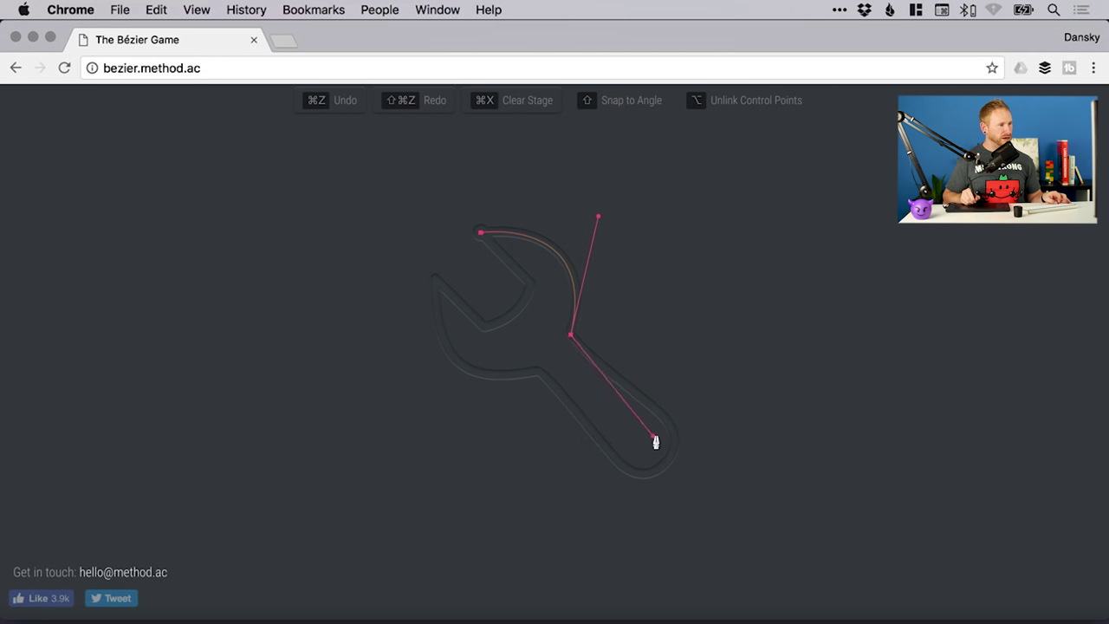
{"action": "left_click", "coordinate": [656, 413]}
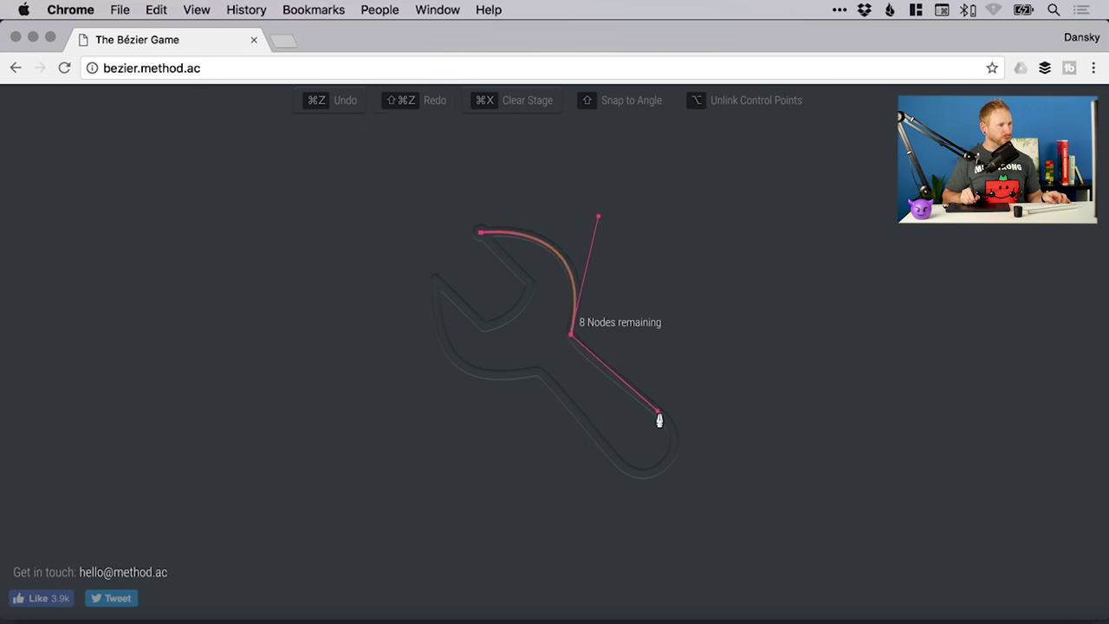
{"action": "left_click", "coordinate": [657, 413]}
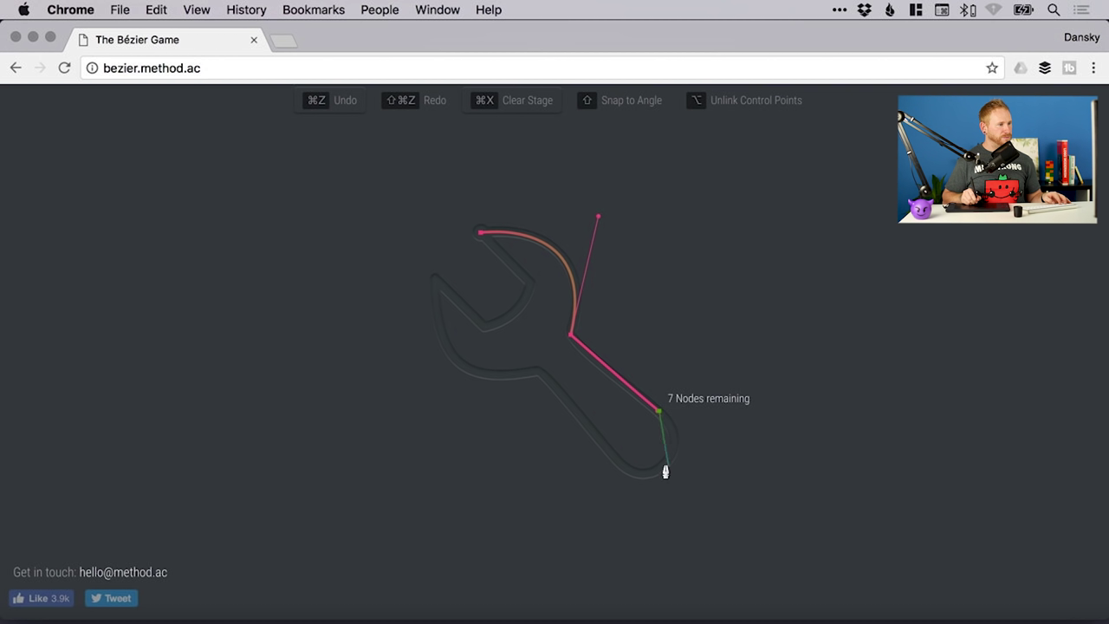
{"action": "left_click_drag", "start_coordinate": [667, 466], "coordinate": [647, 491]}
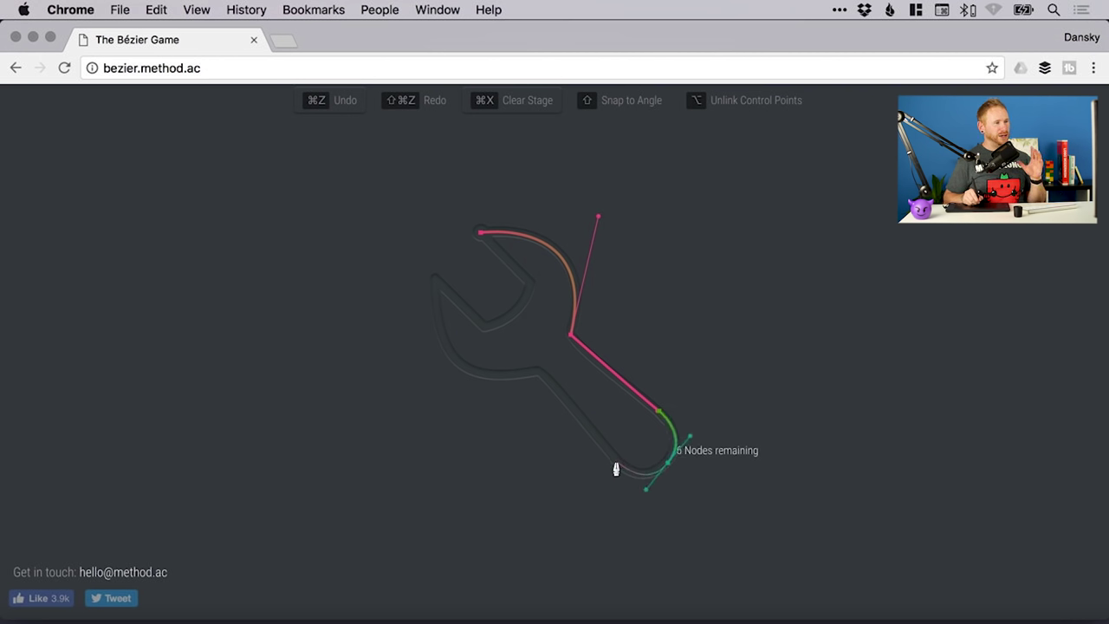
{"action": "left_click", "coordinate": [615, 463]}
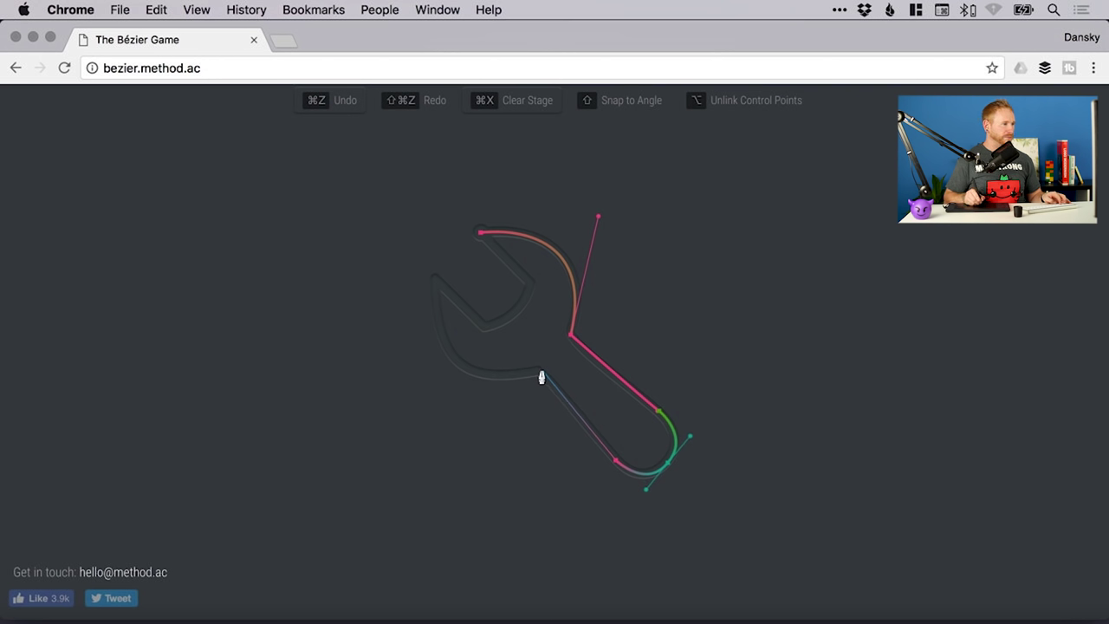
Continue from the handle up the left jaw curve, down to the mouth's bottom corner and up inside it
{"action": "left_click", "coordinate": [541, 372]}
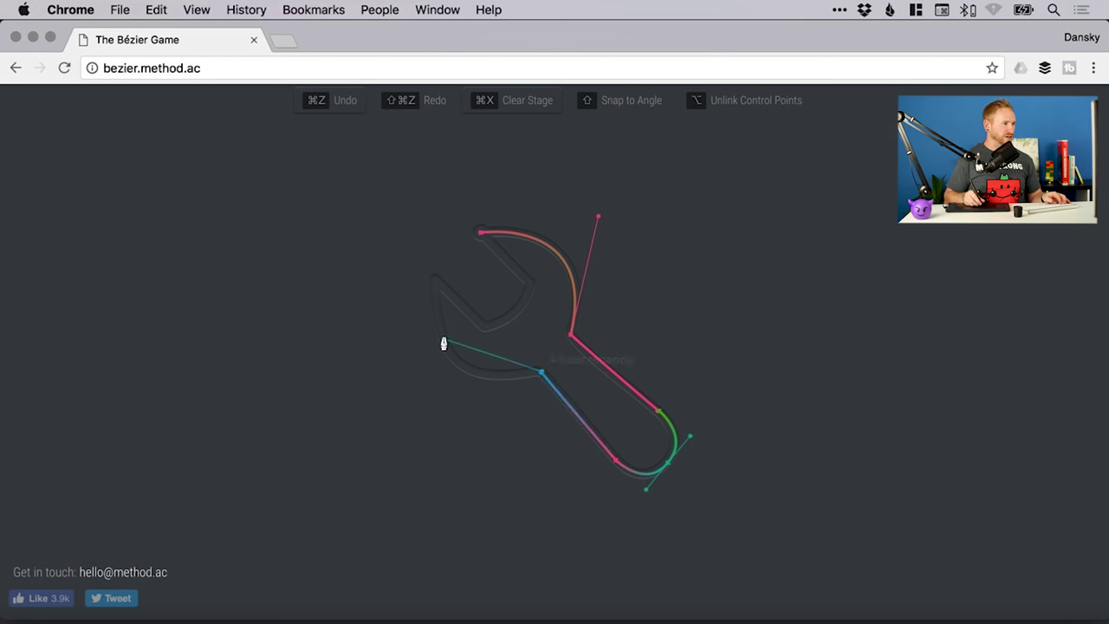
{"action": "left_click_drag", "start_coordinate": [435, 283], "coordinate": [444, 160]}
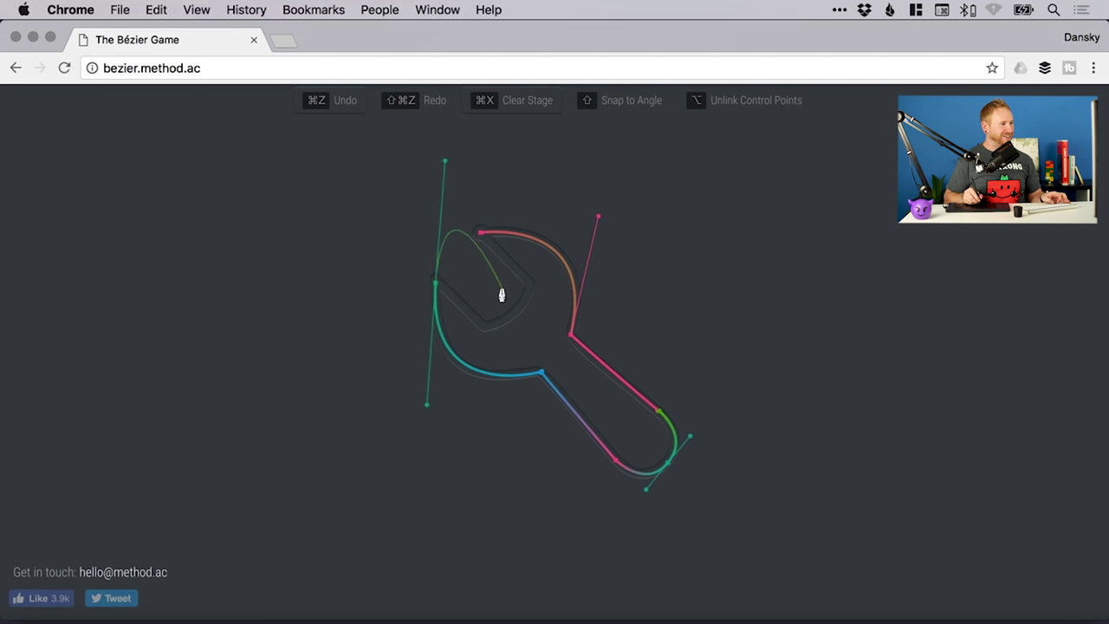
{"action": "left_click", "coordinate": [307, 226]}
{"action": "key", "text": "super+z"}
{"action": "key", "text": "super+z"}
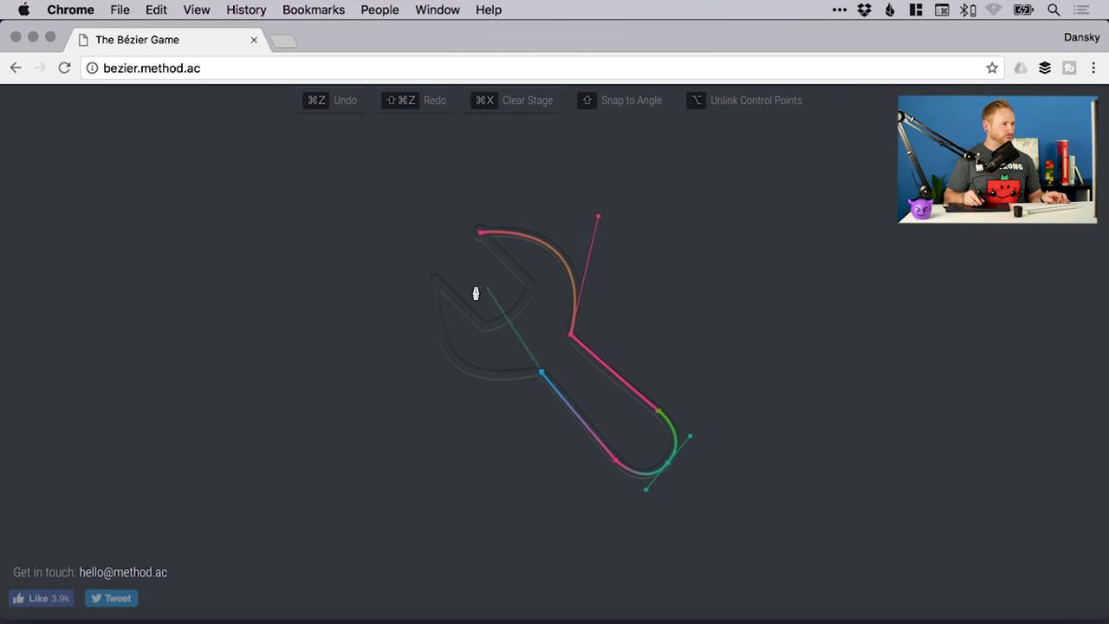
{"action": "left_click_drag", "start_coordinate": [437, 278], "coordinate": [452, 156]}
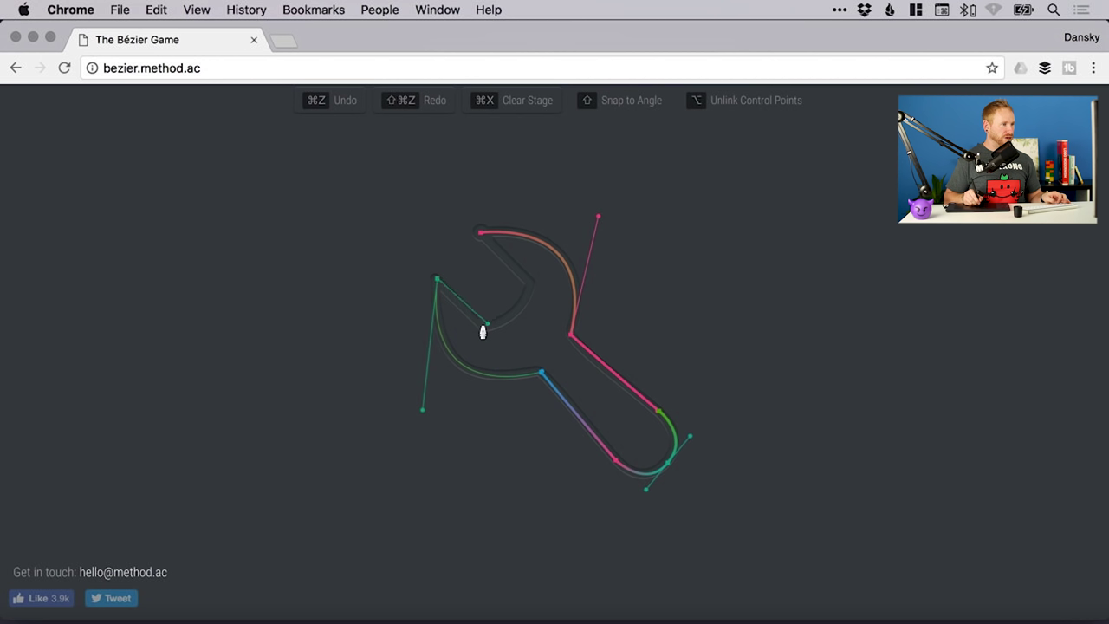
{"action": "left_click", "coordinate": [484, 329]}
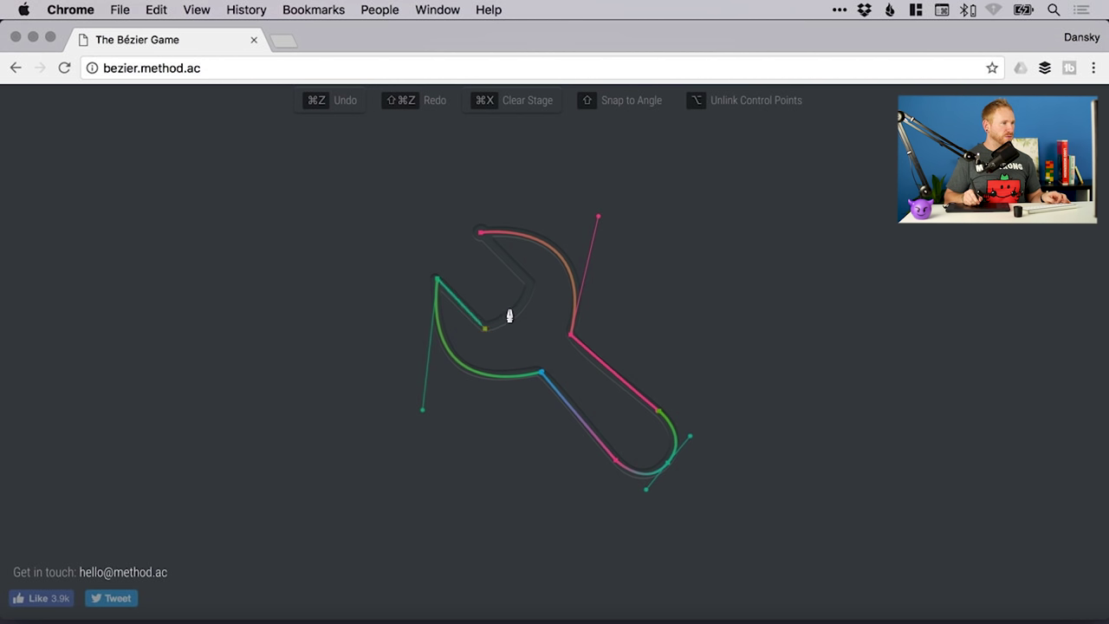
{"action": "left_click_drag", "start_coordinate": [509, 315], "coordinate": [534, 248]}
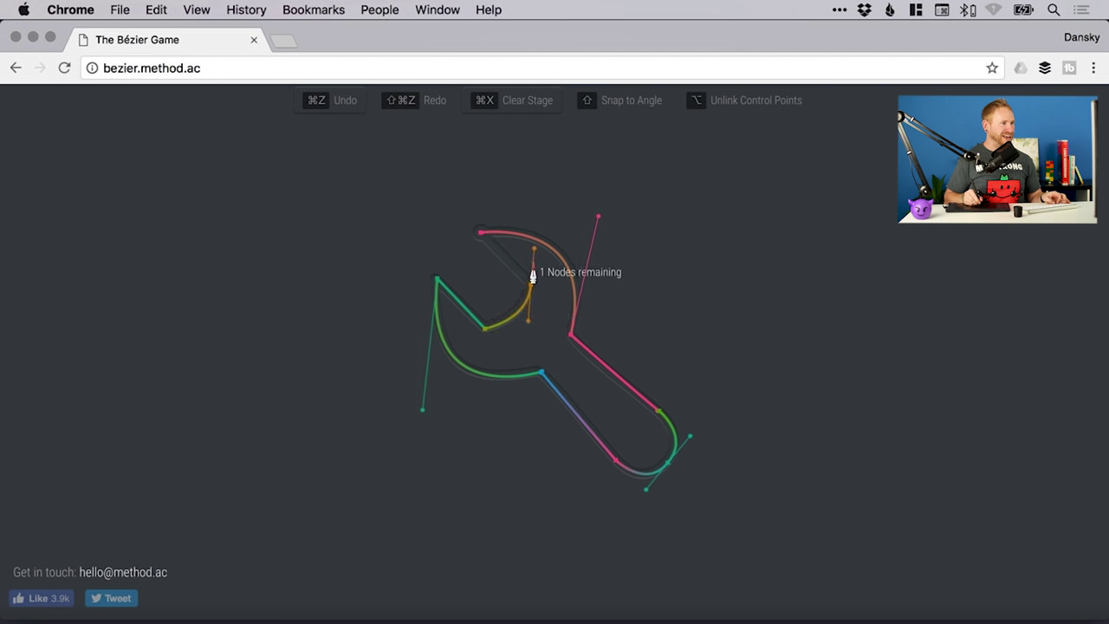